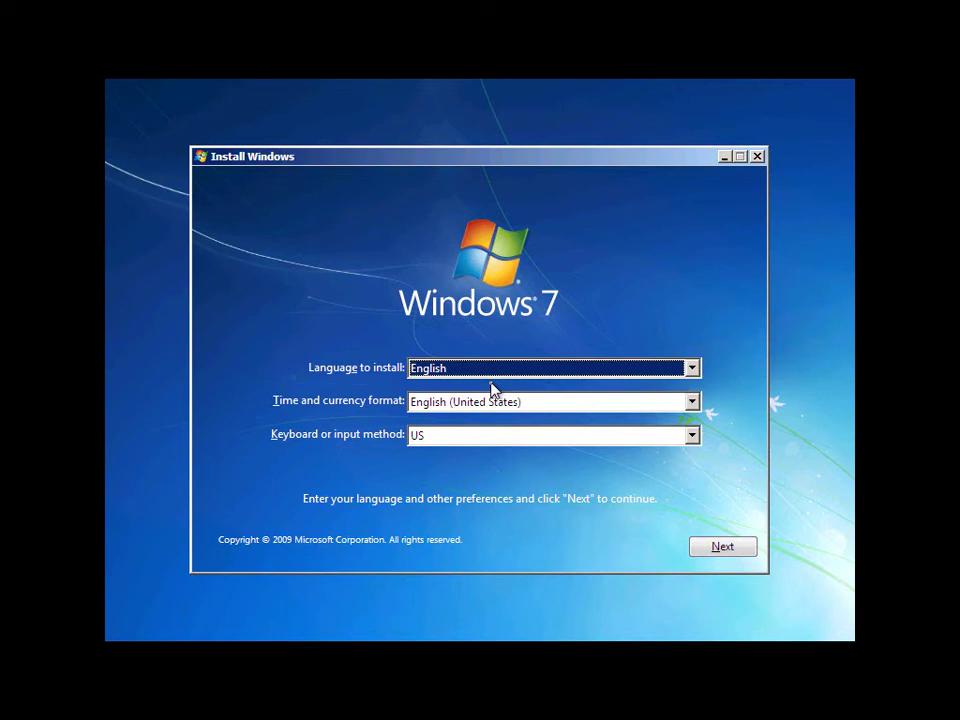
Start the Windows 7 install with English preferences and accept the license terms.
left_click(723, 558)
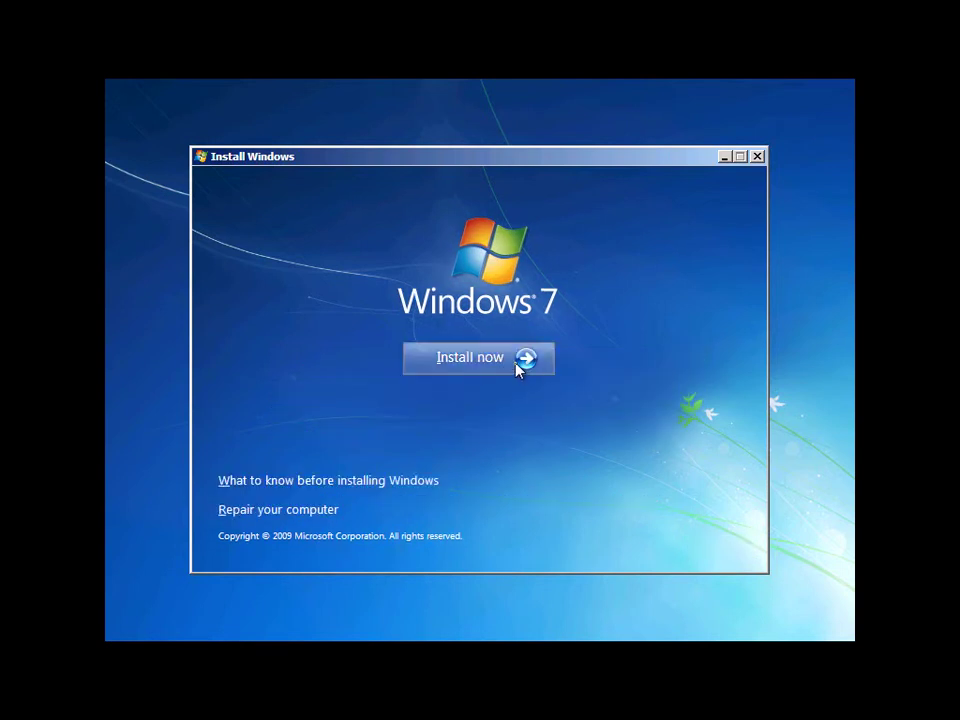
left_click(516, 369)
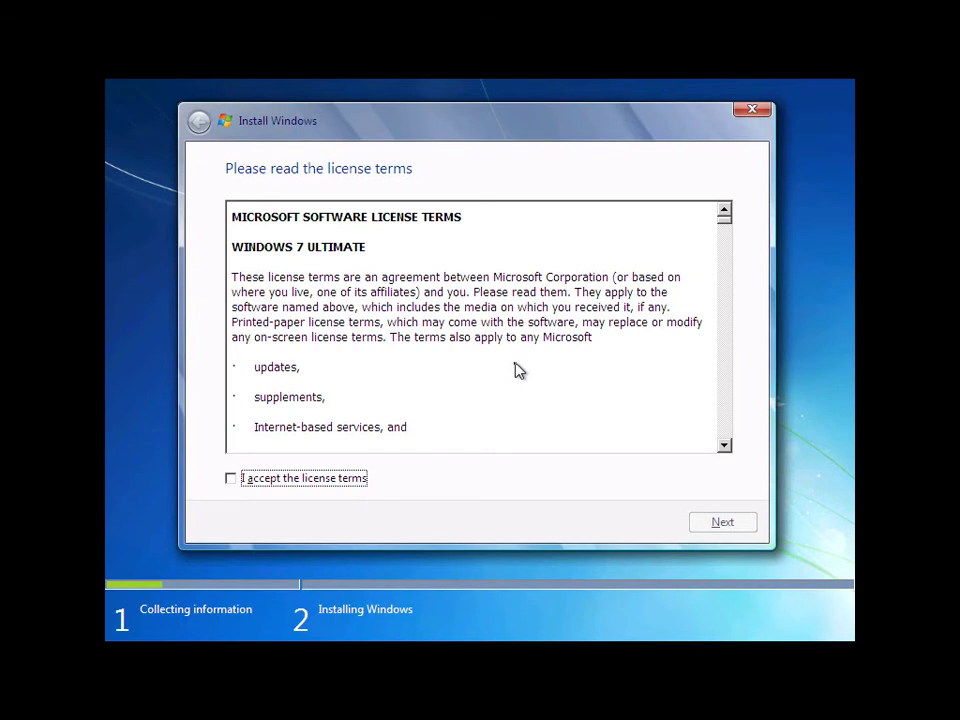
left_click(318, 484)
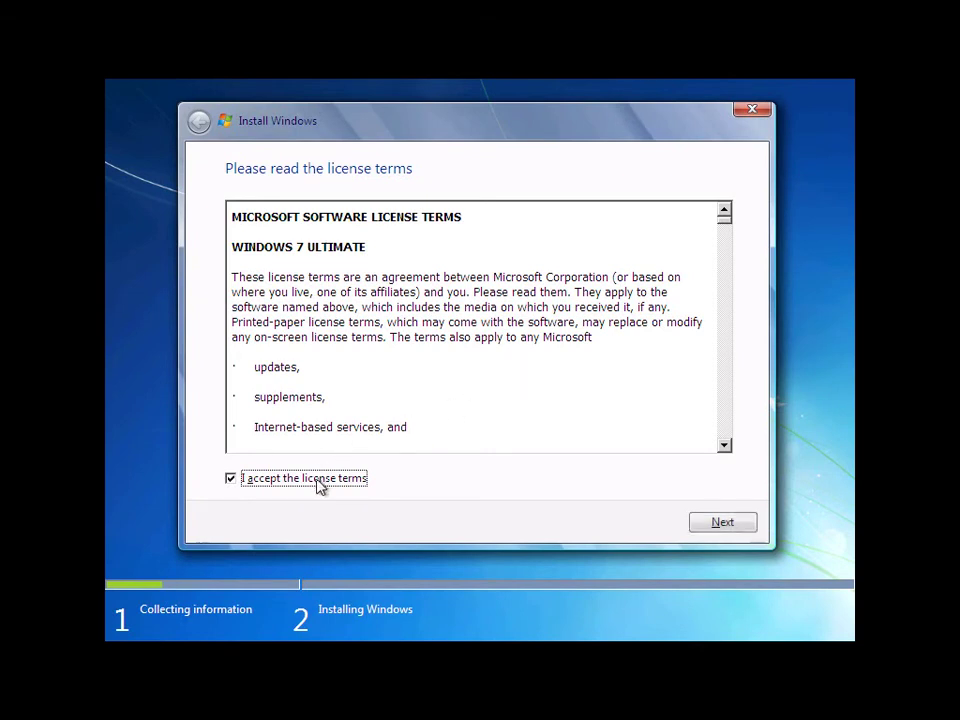
left_click(728, 530)
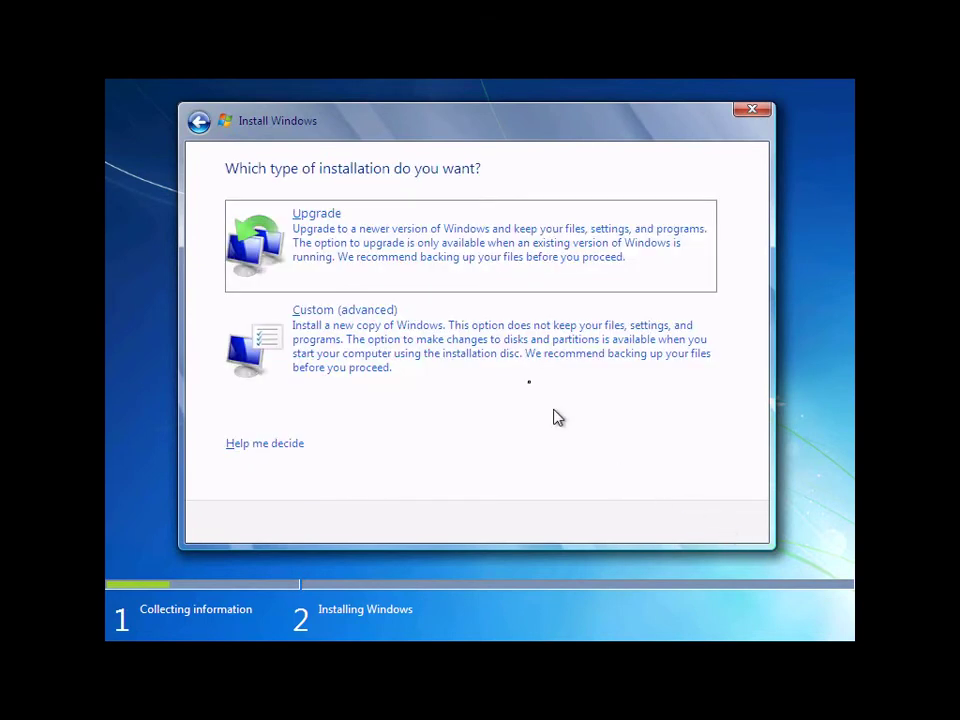
Choose a Custom (advanced) install onto Disk 1 Partition 1: New Volume and let it install.
left_click(512, 365)
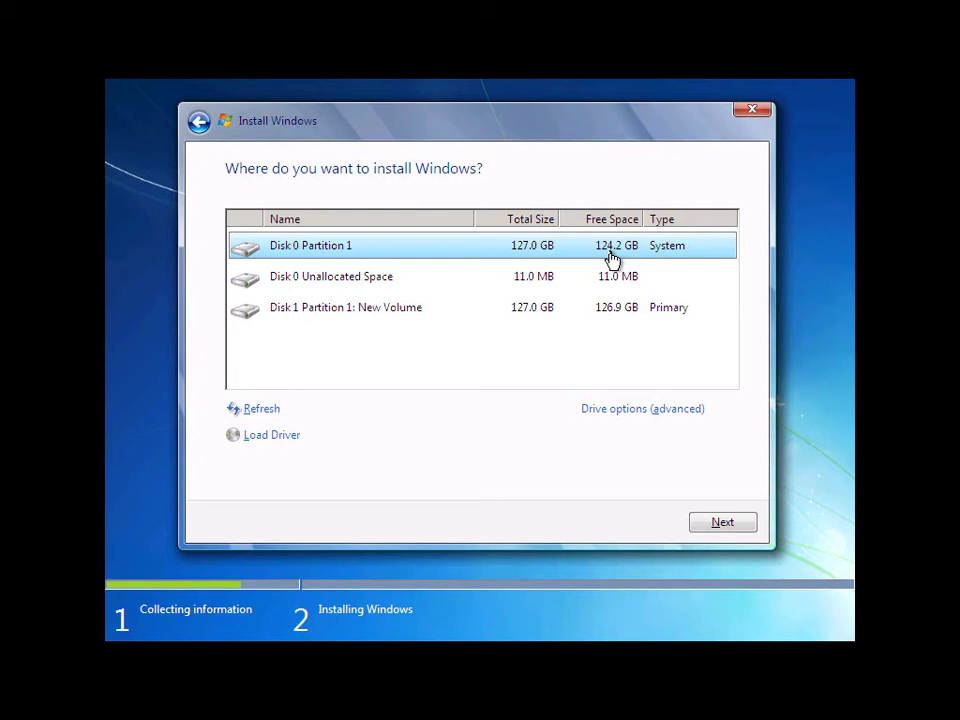
left_click(400, 308)
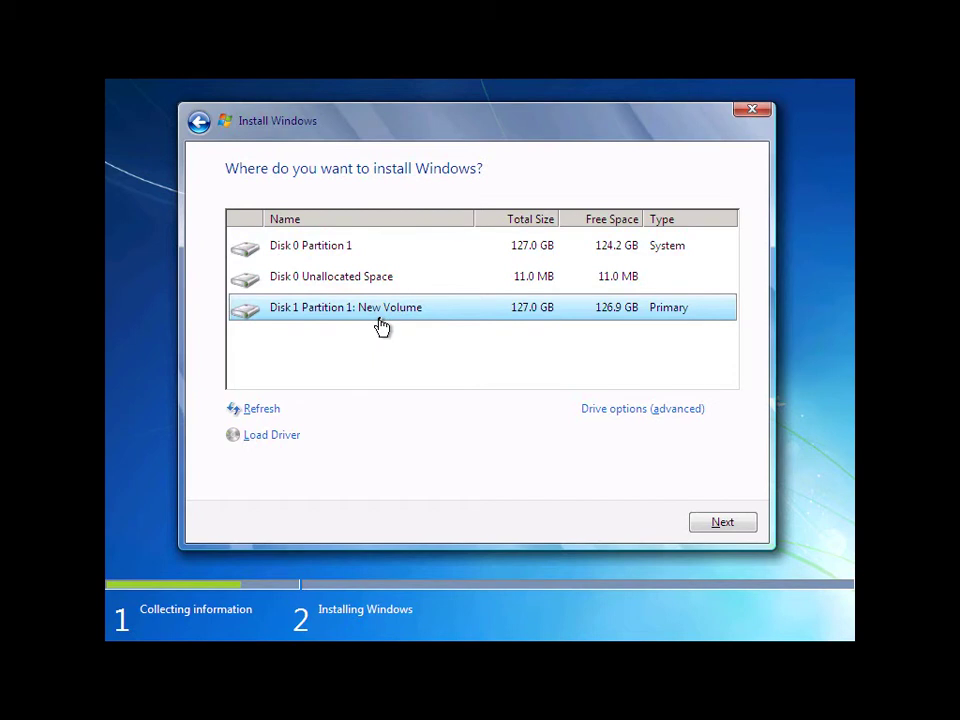
left_click(719, 529)
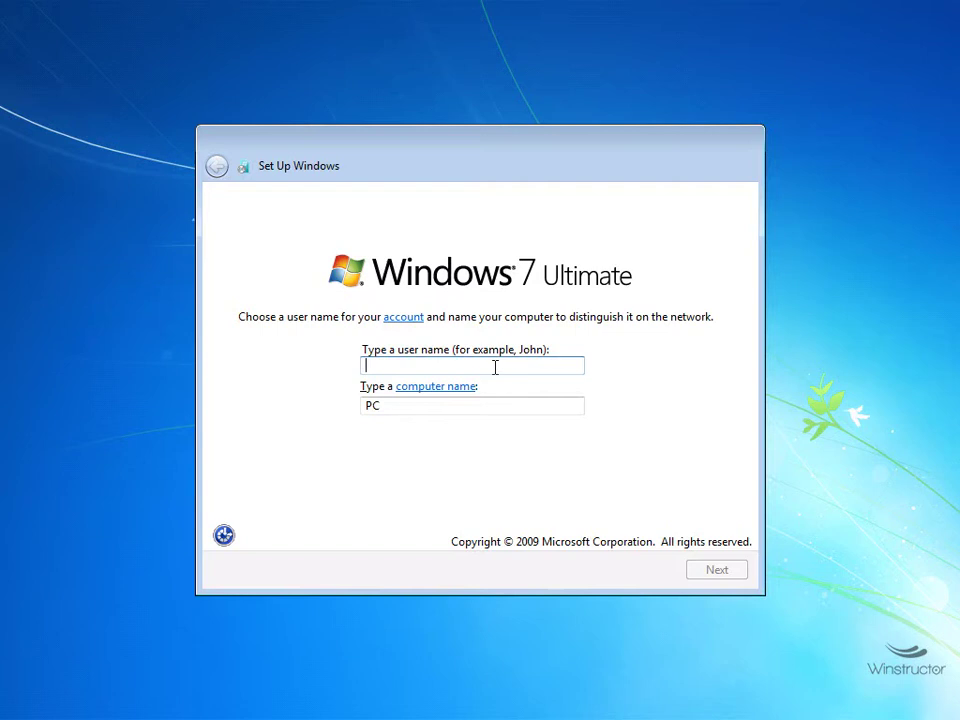
Enter the user name 'Trainer' and keep the auto-filled computer name.
type("Trainer")
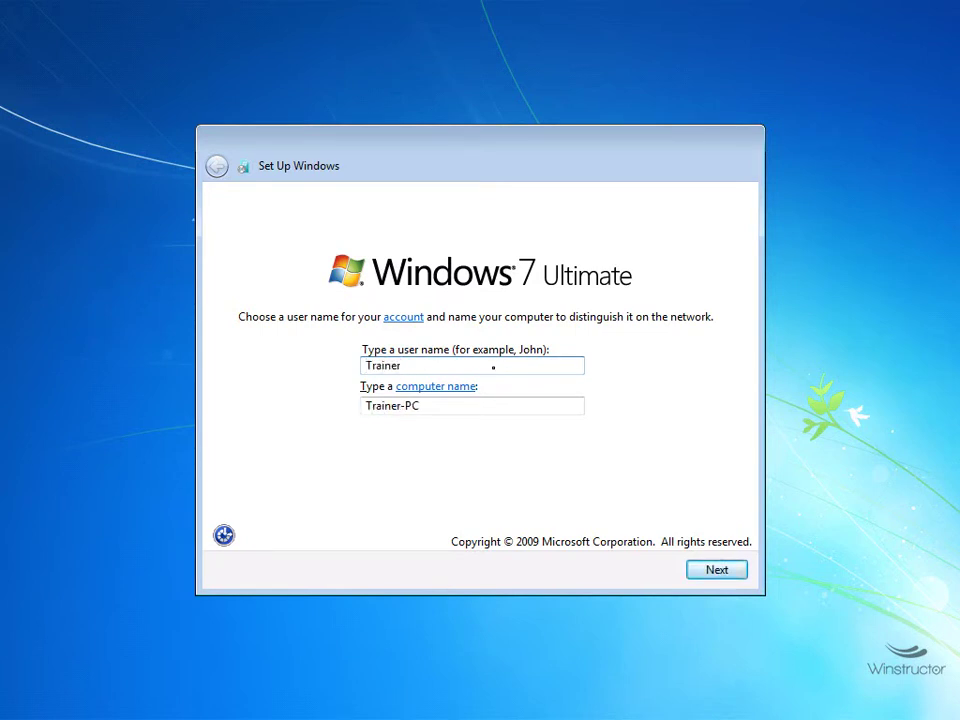
left_click(367, 407)
left_click(716, 570)
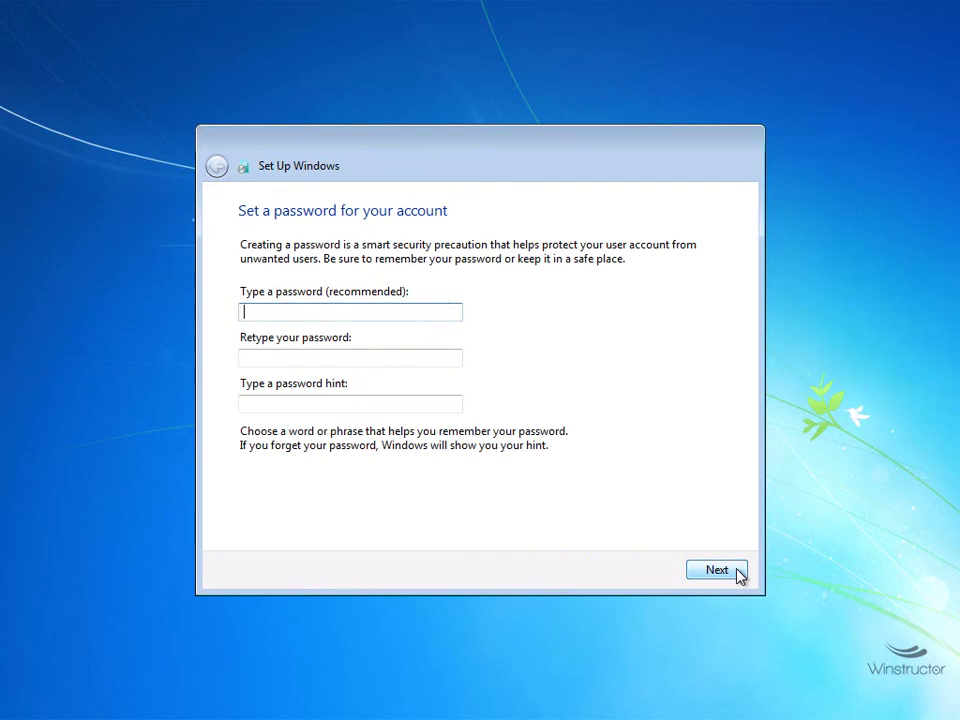
Set the account password and a password hint, then continue to the product key page.
type("12345678")
key("Tab")
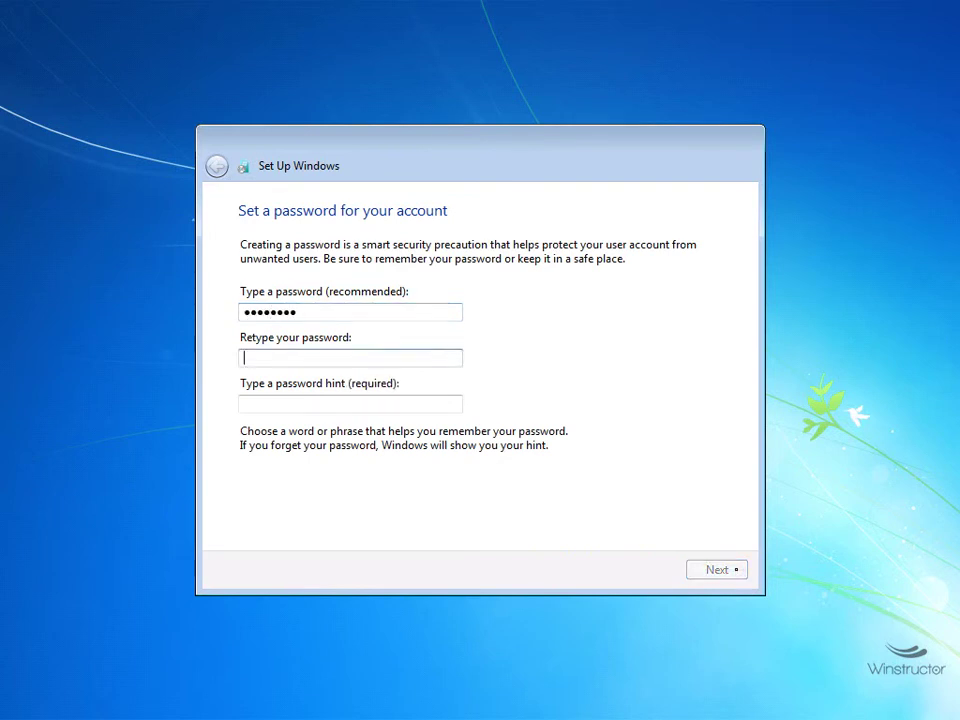
type("12345678")
key("Tab")
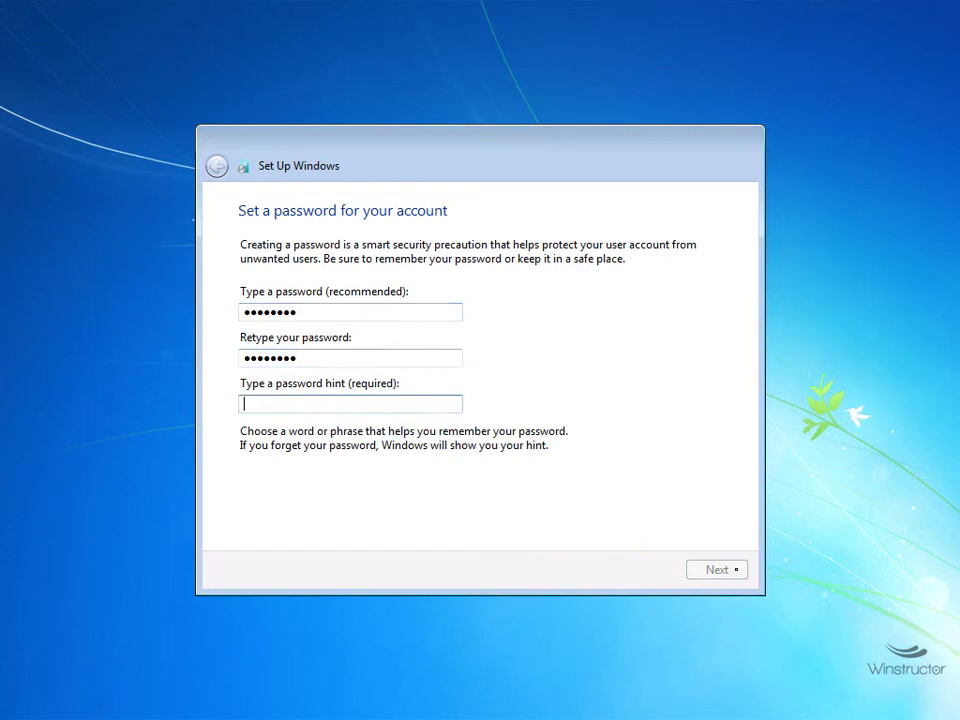
type("password")
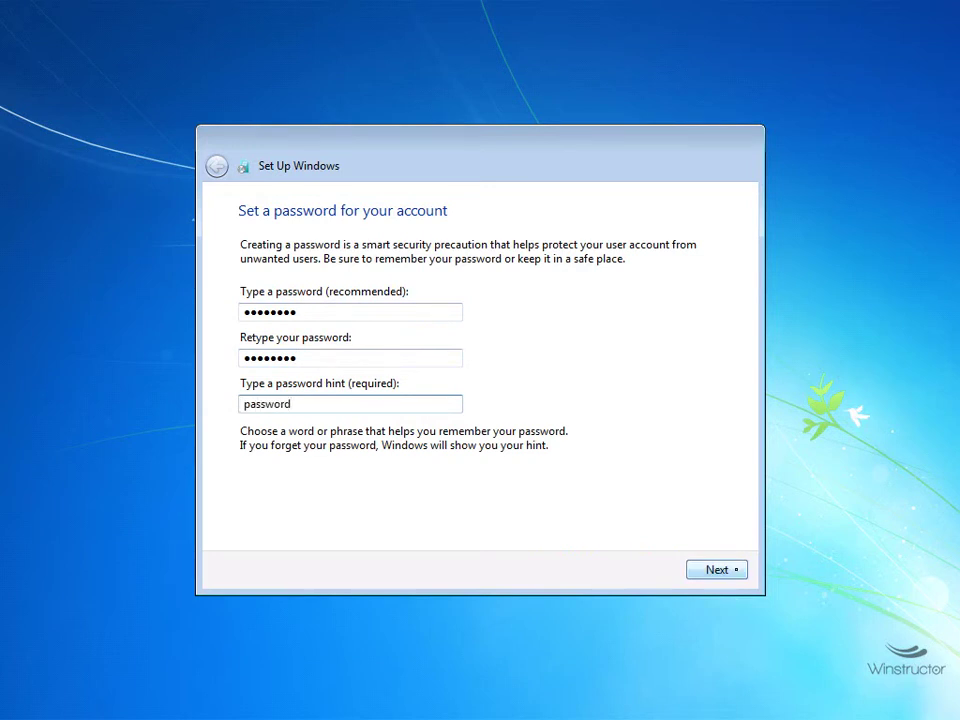
left_click(728, 571)
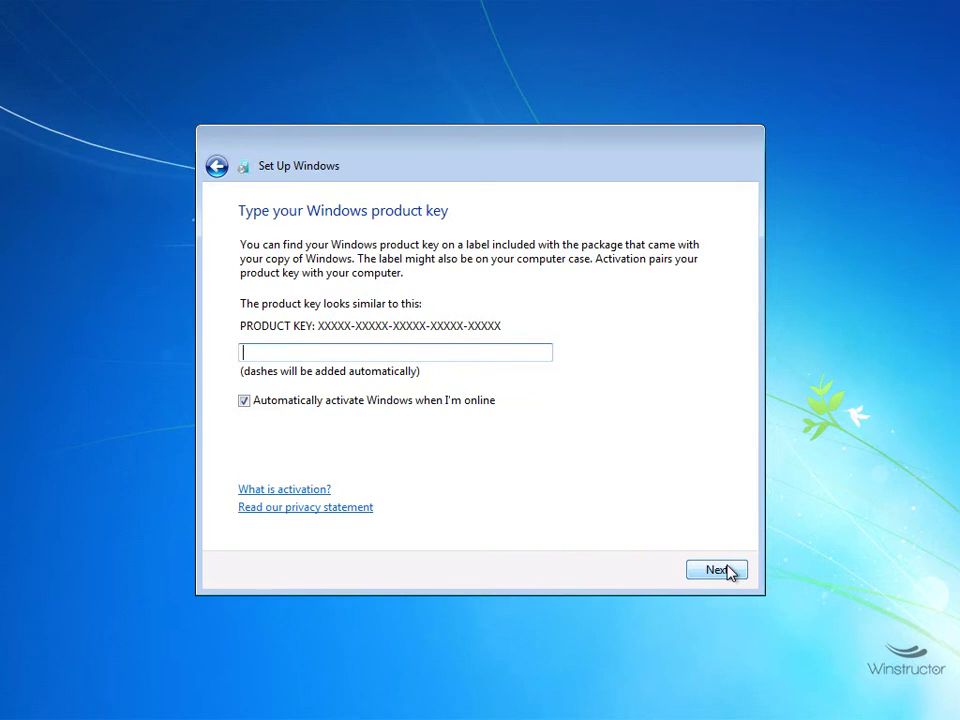
Skip the product key without auto-activation, choose Ask me later, keep Pacific time, pick Home network.
left_click(323, 406)
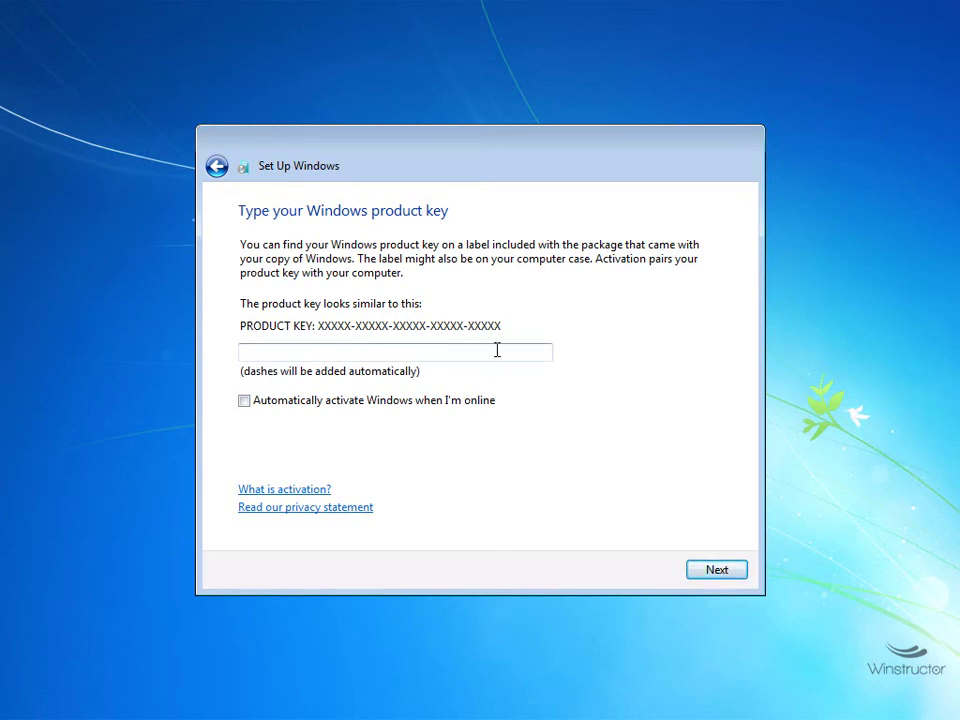
left_click(732, 572)
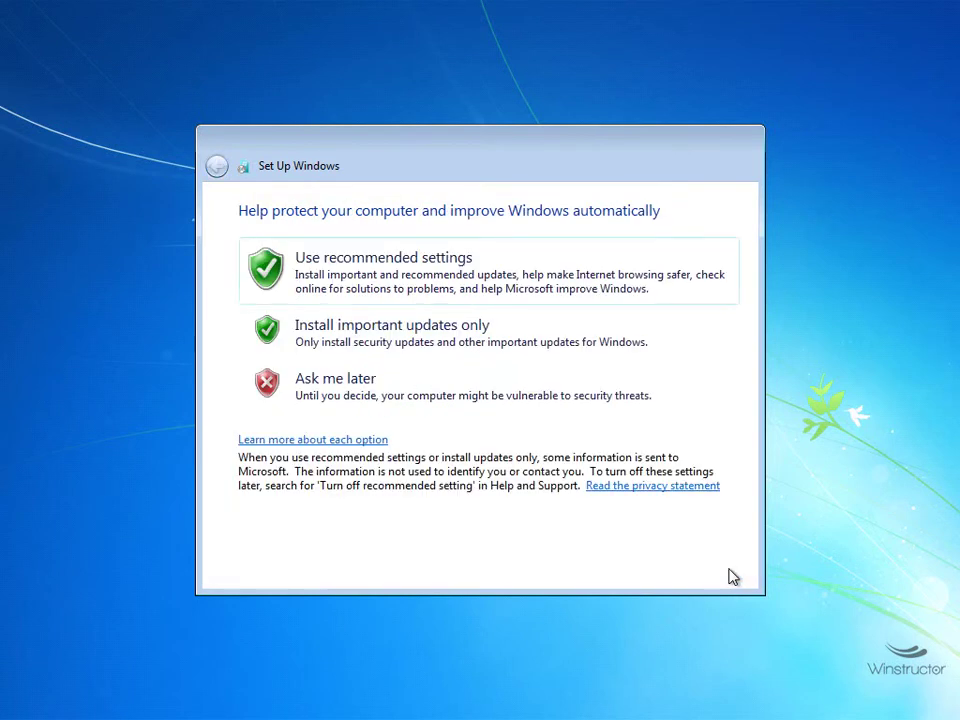
left_click(481, 396)
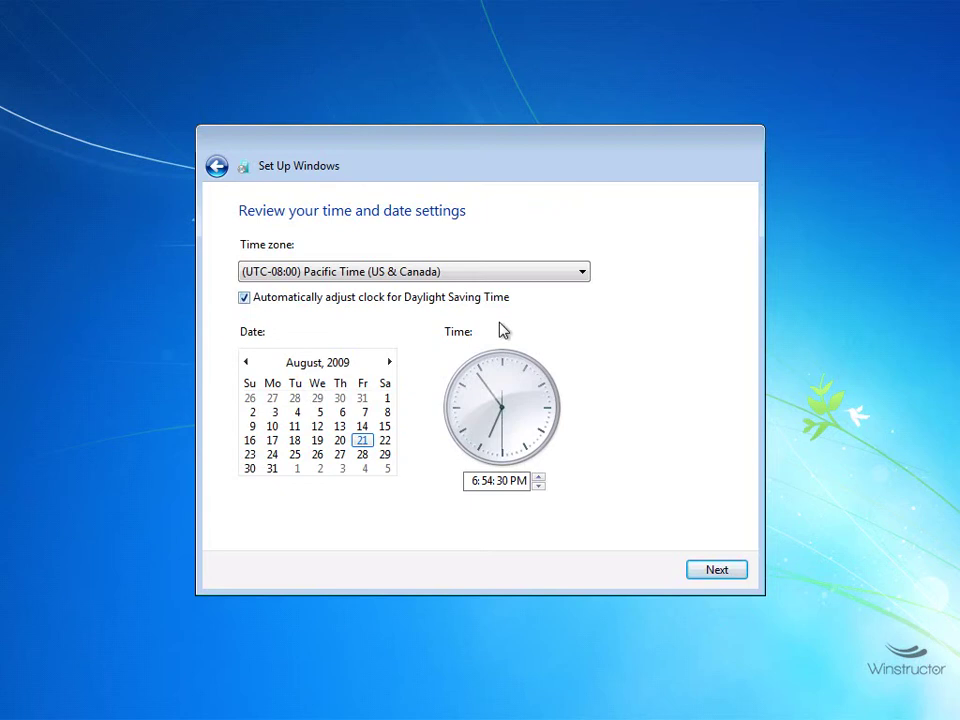
left_click(725, 575)
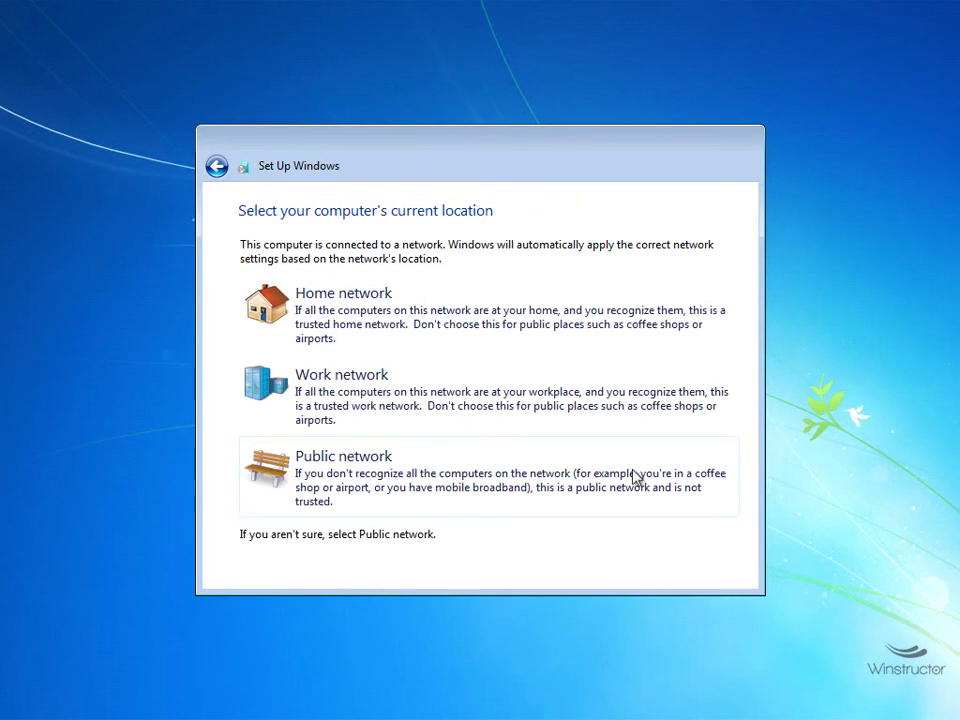
left_click(492, 318)
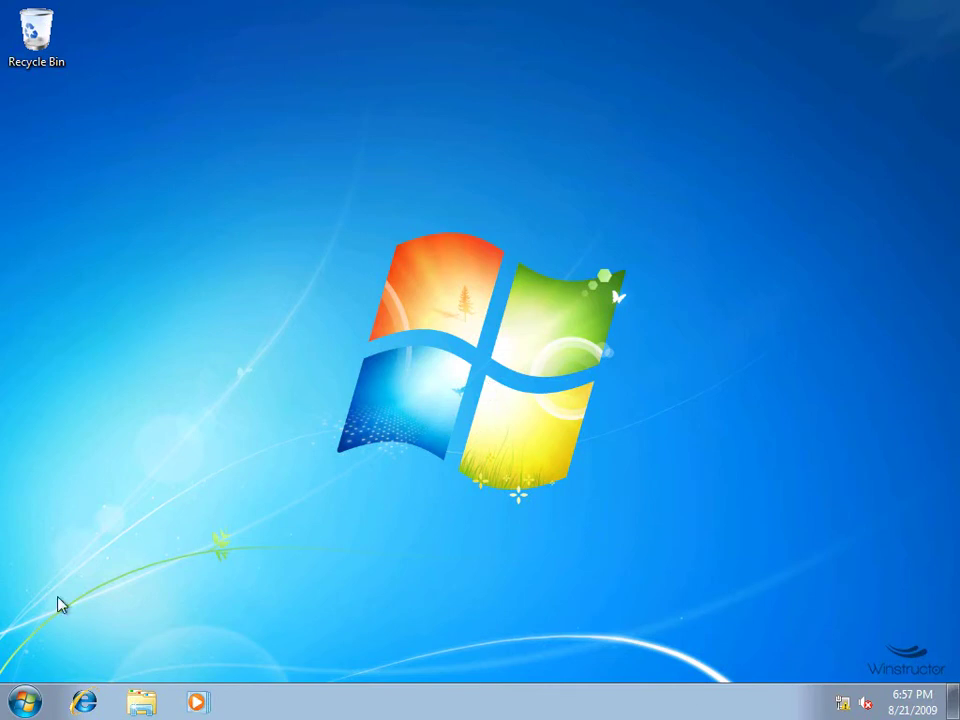
Restart Windows 7 from the Start menu's Shut down options.
left_click(24, 701)
left_click(326, 655)
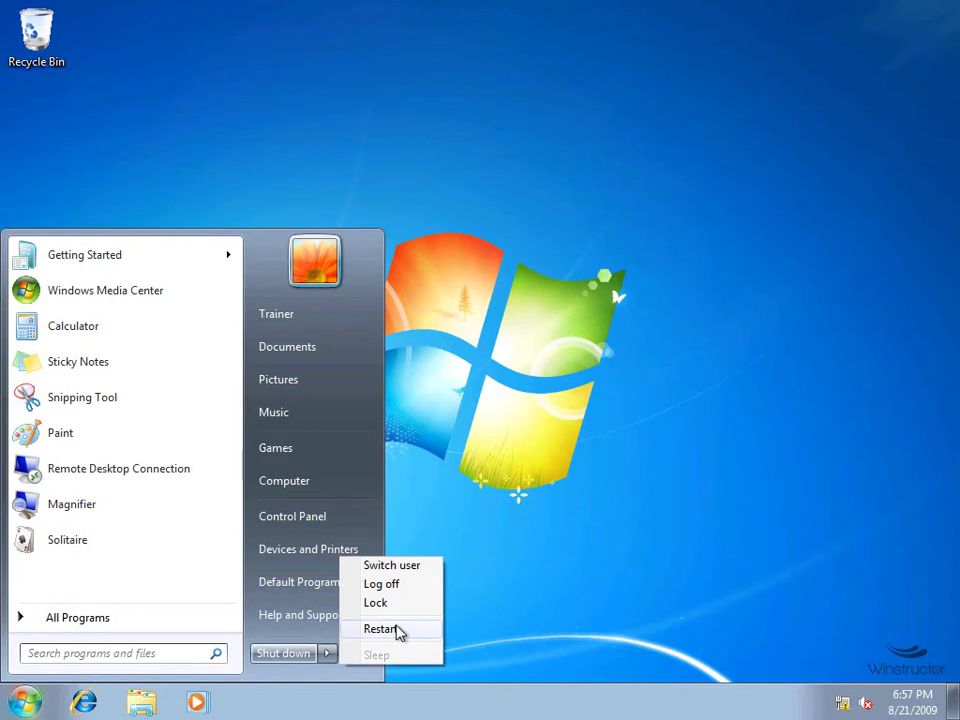
left_click(398, 631)
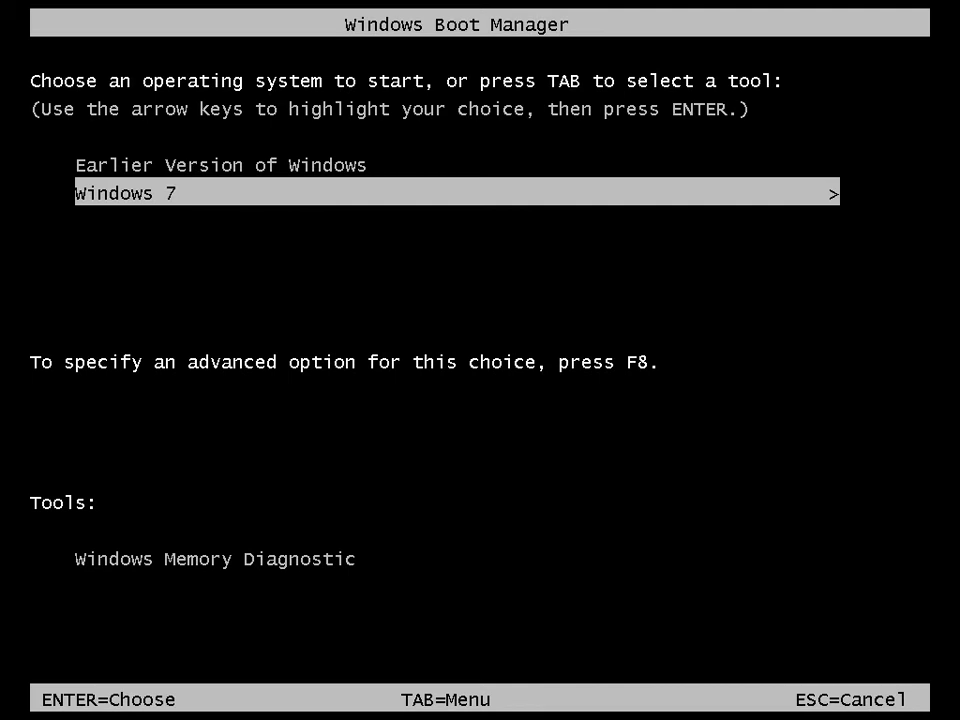
key("Up")
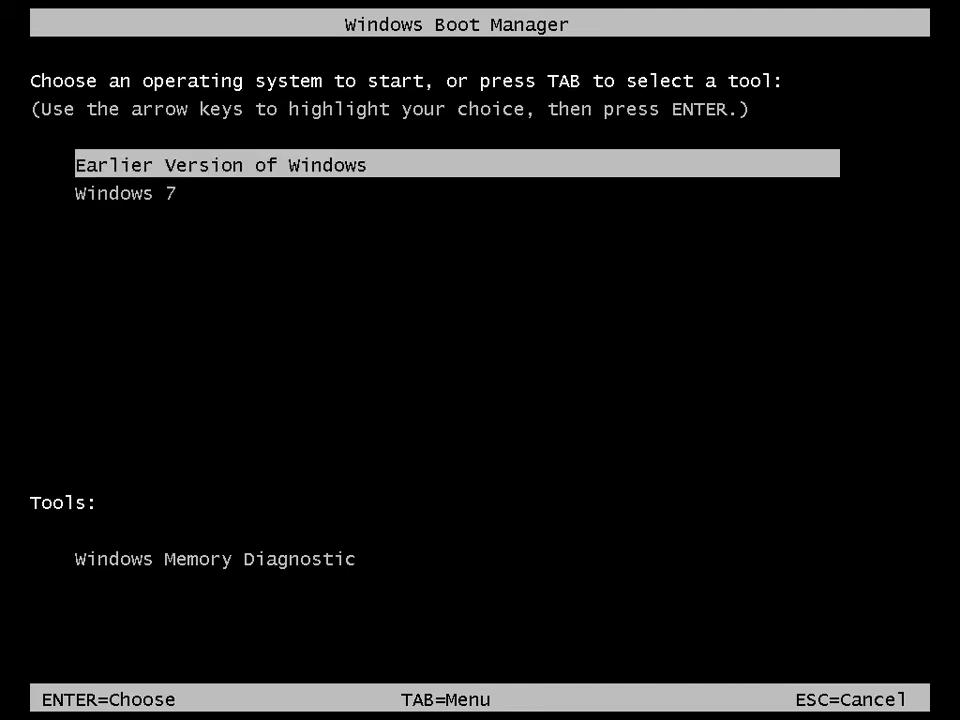
key("Down")
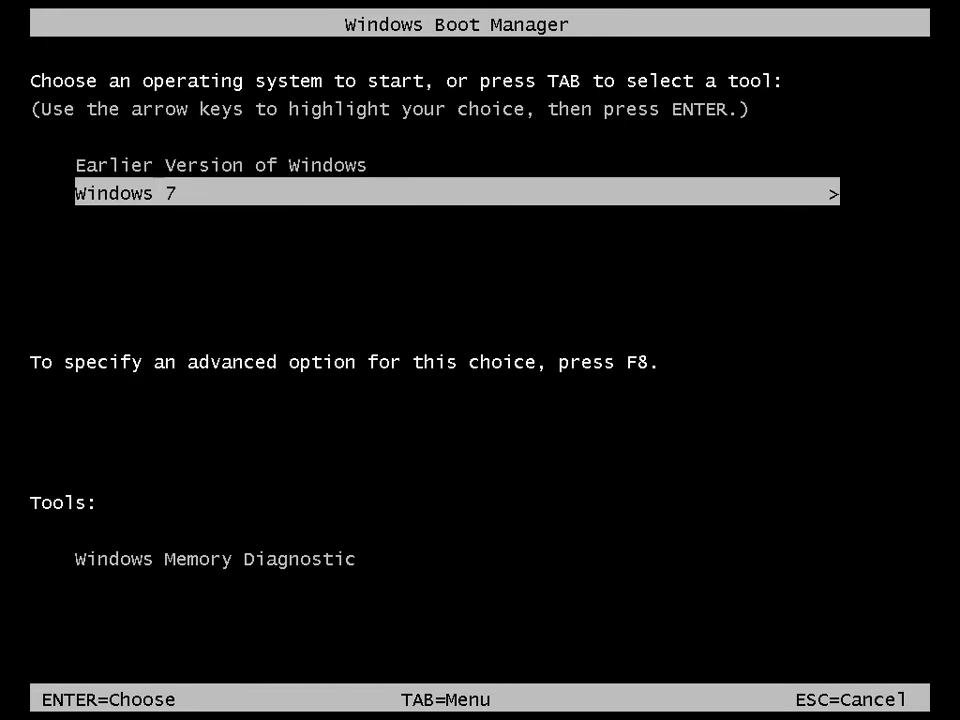
key("Up")
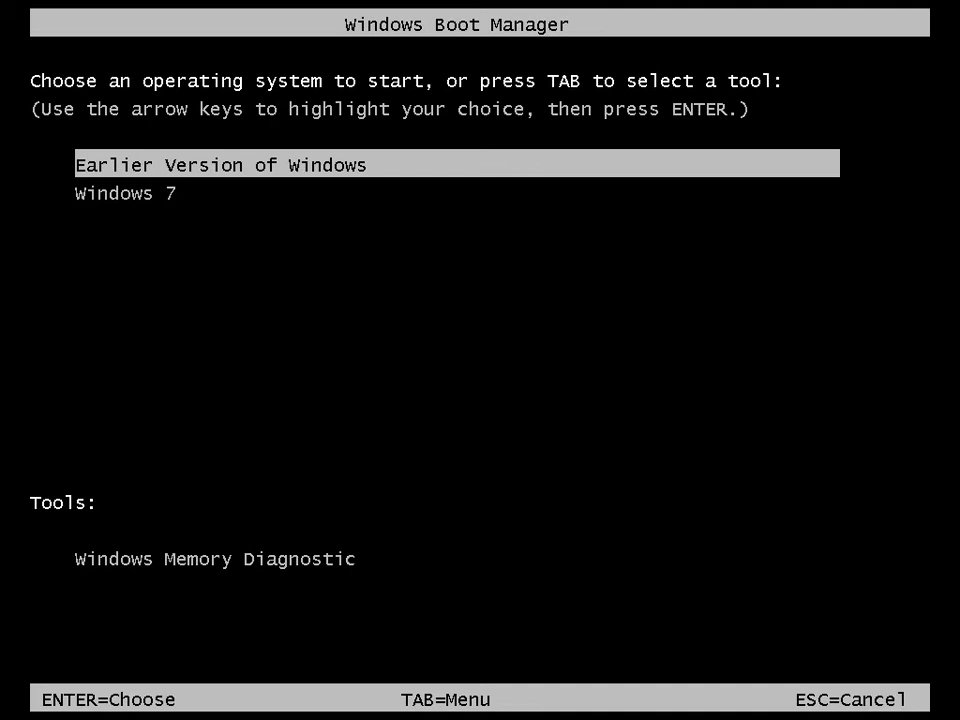
key("Down")
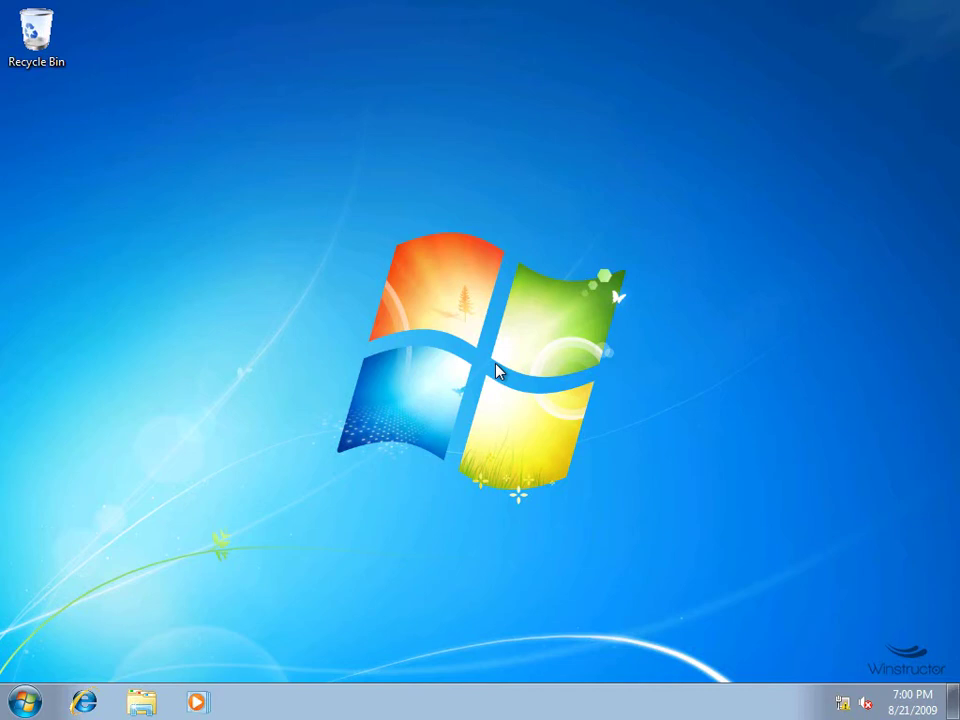
Launch Command Prompt by searching 'cmd' from the Start menu.
left_click(28, 701)
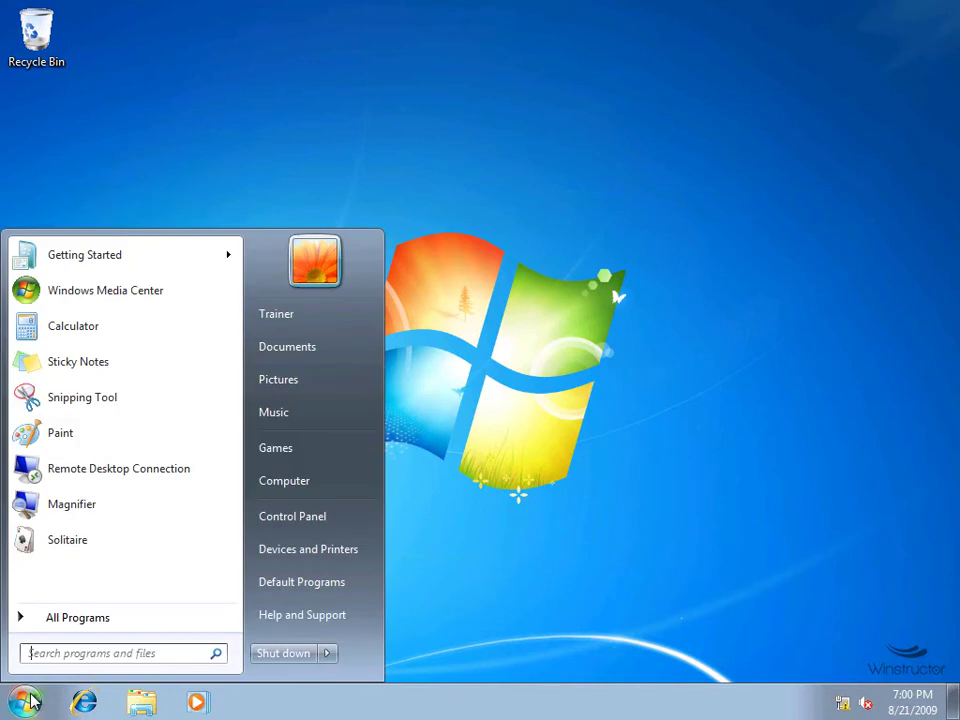
type("cmd")
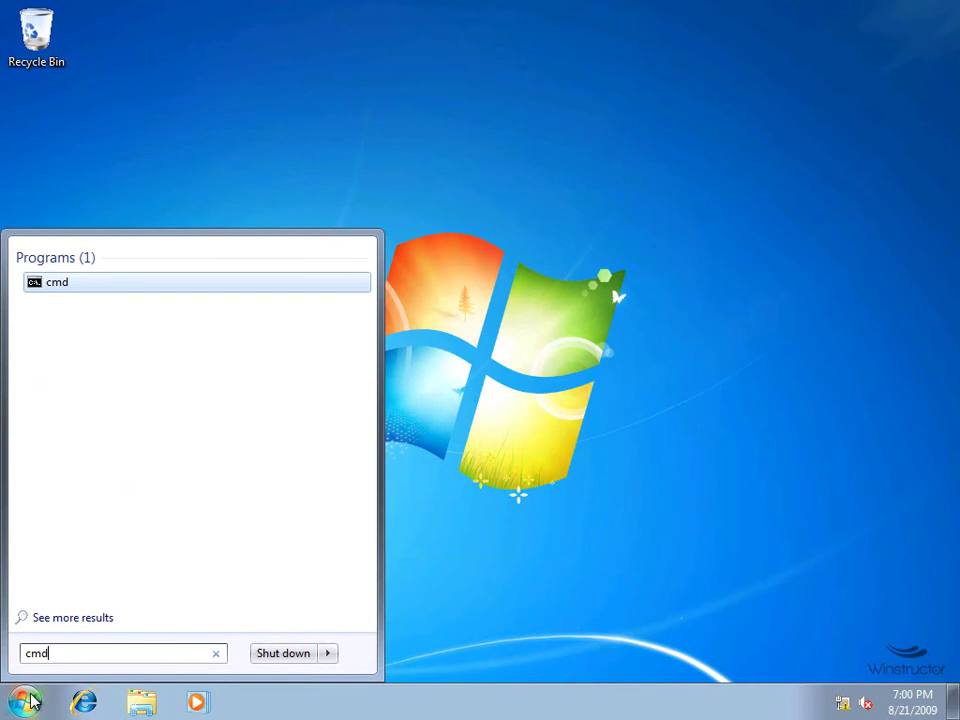
key("Return")
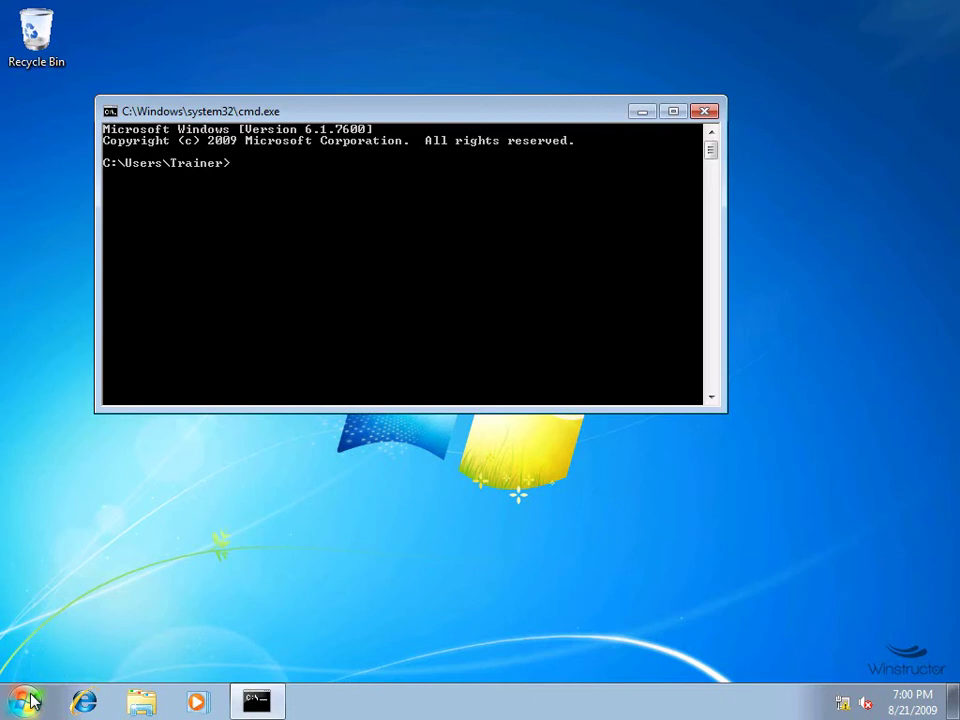
Run bcdedit in the non-admin prompt, get 'Access is denied', then exit the window.
type("bcdedit")
key("Return")
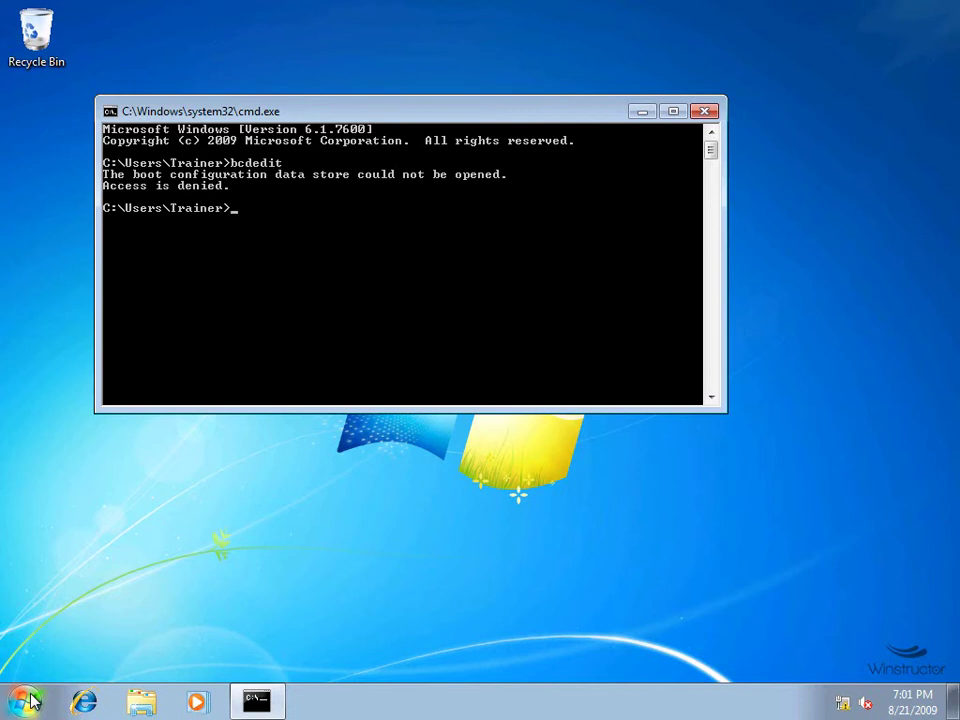
type("exit")
key("Return")
Launch cmd elevated with Ctrl+Shift+Enter and approve the User Account Control prompt.
left_click(30, 701)
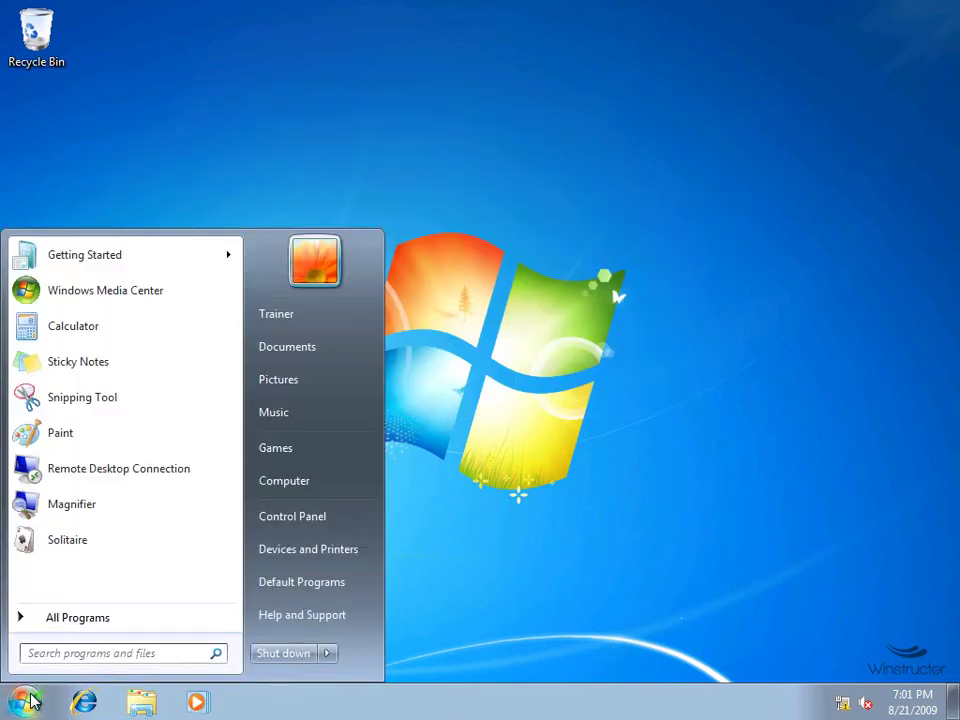
type("cmd")
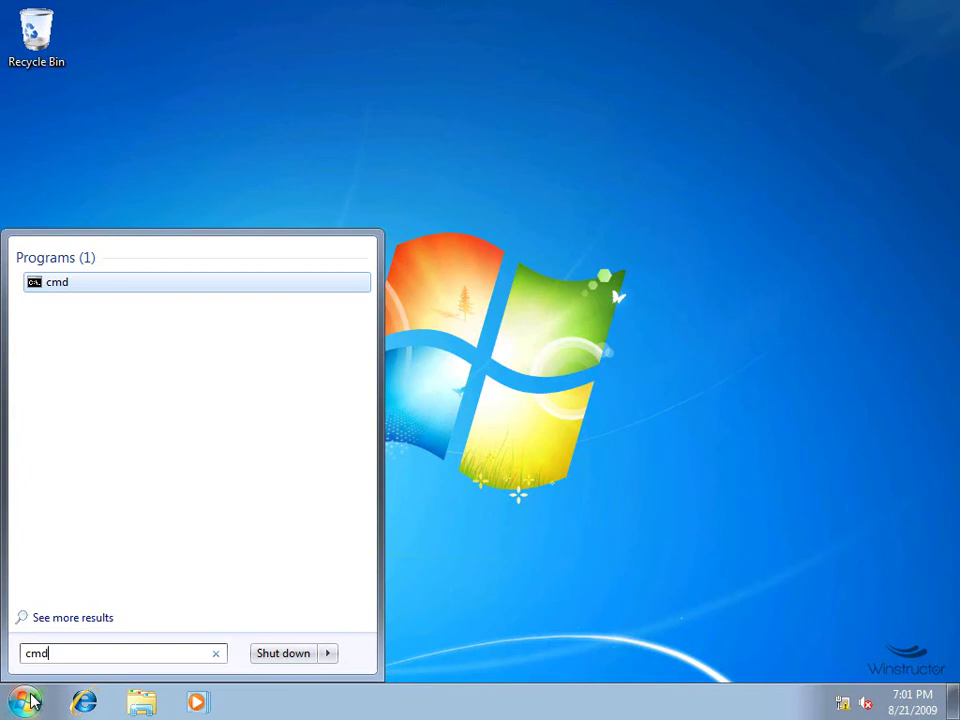
key("ctrl+shift+Return")
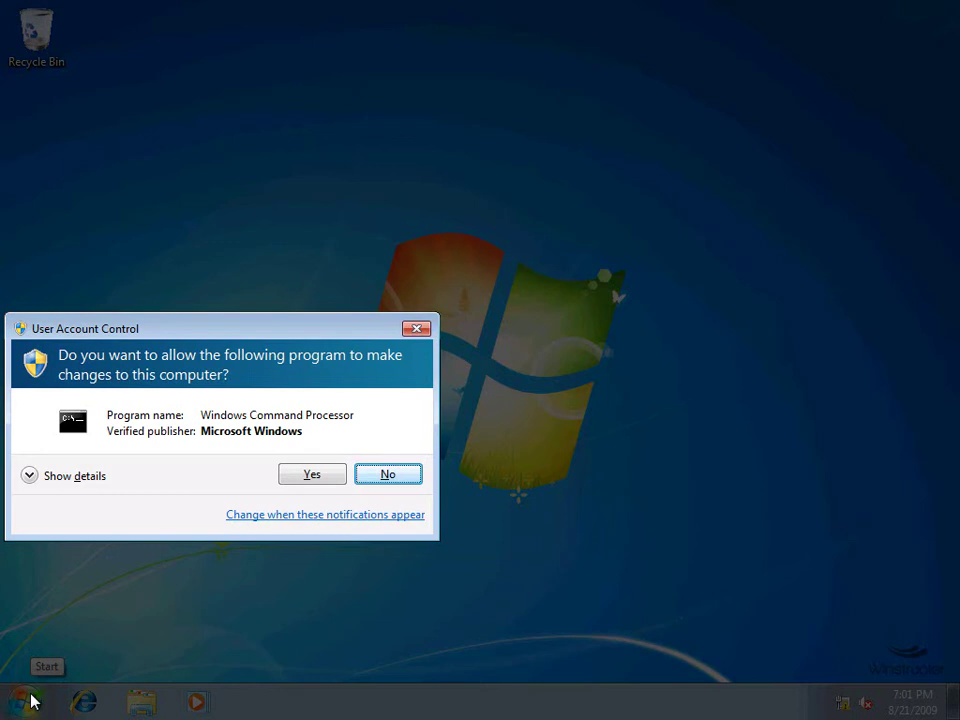
left_click(321, 480)
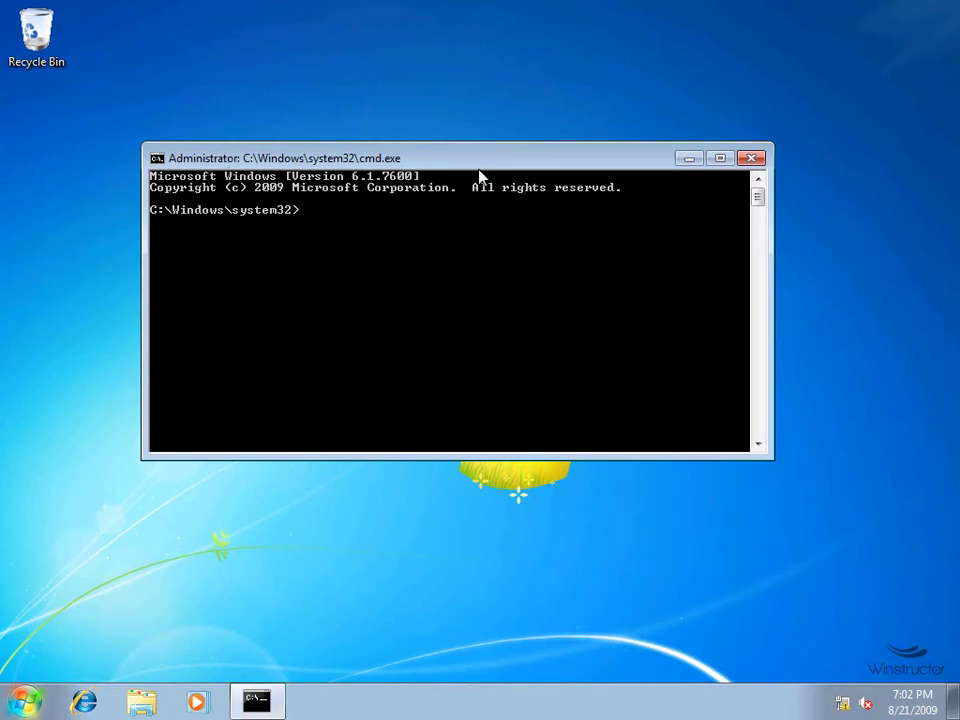
List boot entries with bcdedit, then run bcdedit /set {ntldr} description "Windows XP".
type("bcdedit")
key("Return")
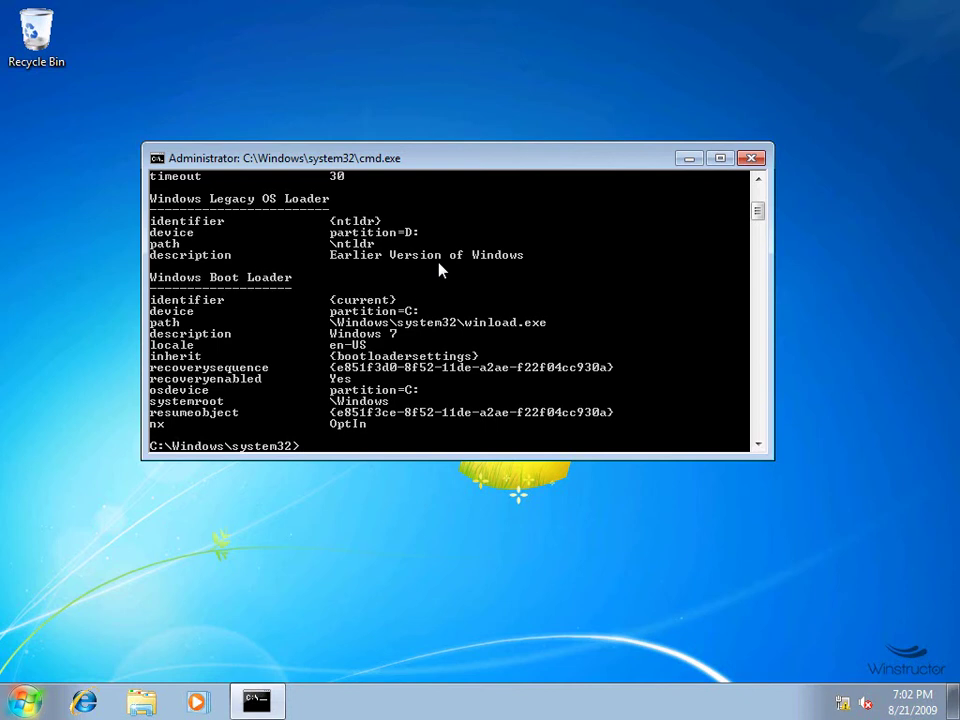
type("bcdedit /set {ntldr} description \"Windows XP\"")
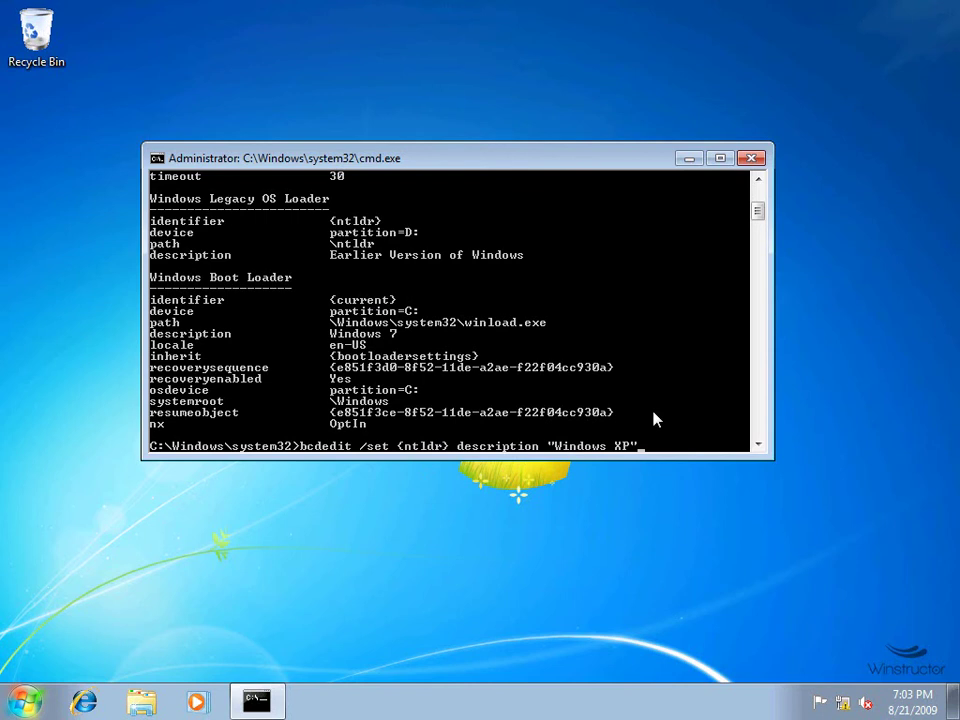
key("Return")
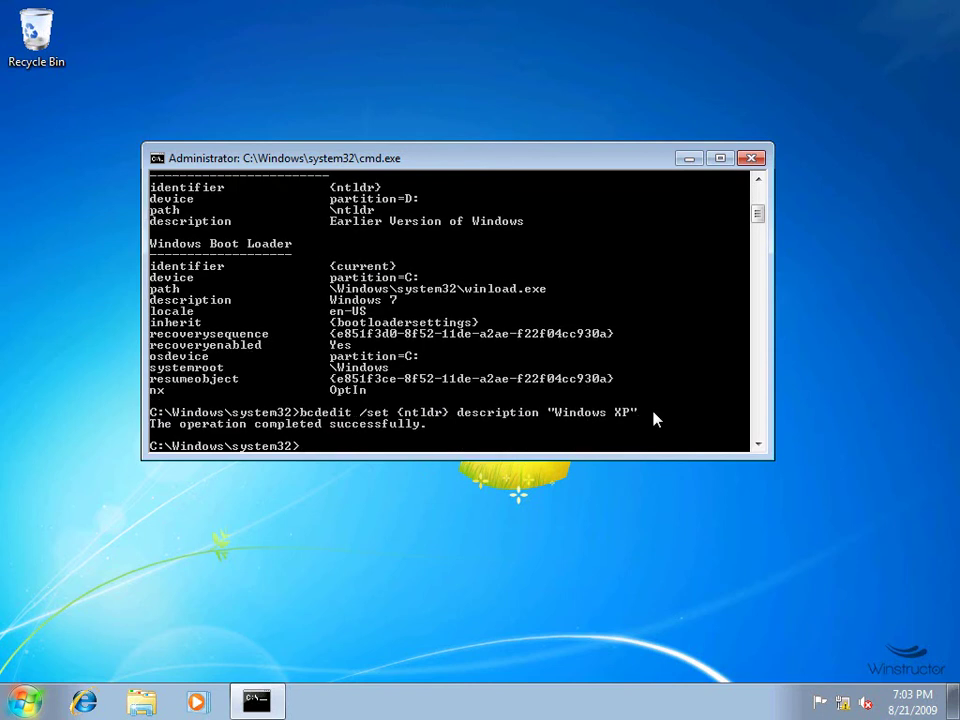
Rerun bcdedit and scroll up to confirm {ntldr} is now described as Windows XP.
key("Up")
key("BackSpace")
key("BackSpace")
key("BackSpace")
key("BackSpace")
key("BackSpace")
key("BackSpace")
key("BackSpace")
key("BackSpace")
key("BackSpace")
key("BackSpace")
key("BackSpace")
key("BackSpace")
key("BackSpace")
key("BackSpace")
key("BackSpace")
key("BackSpace")
key("BackSpace")
key("BackSpace")
key("BackSpace")
key("BackSpace")
key("Return")
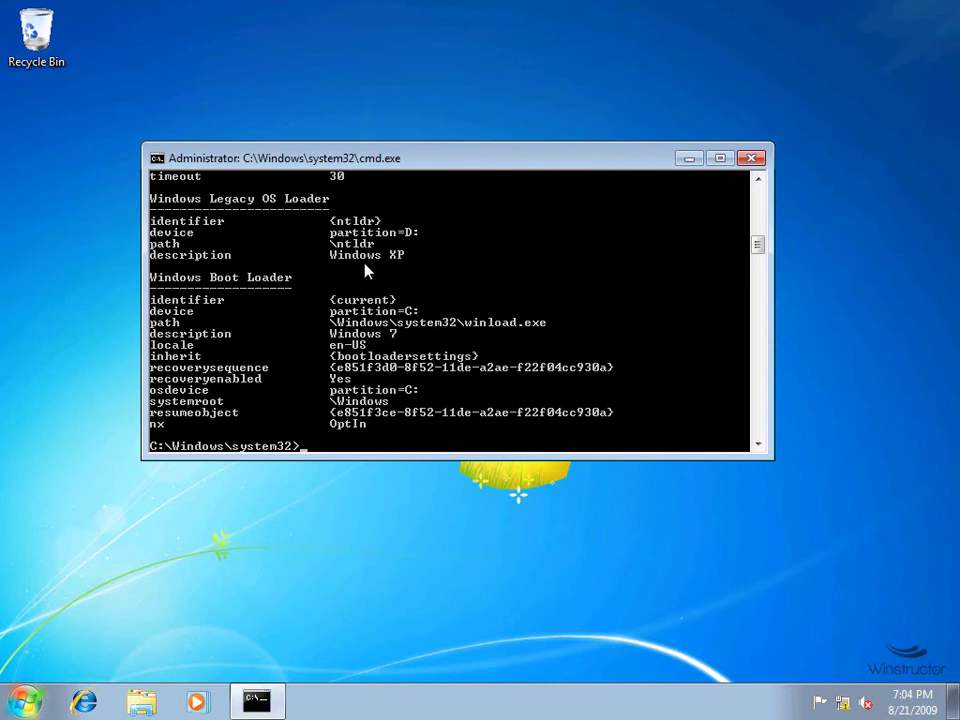
left_click(758, 180)
left_click(758, 180)
left_click(758, 180)
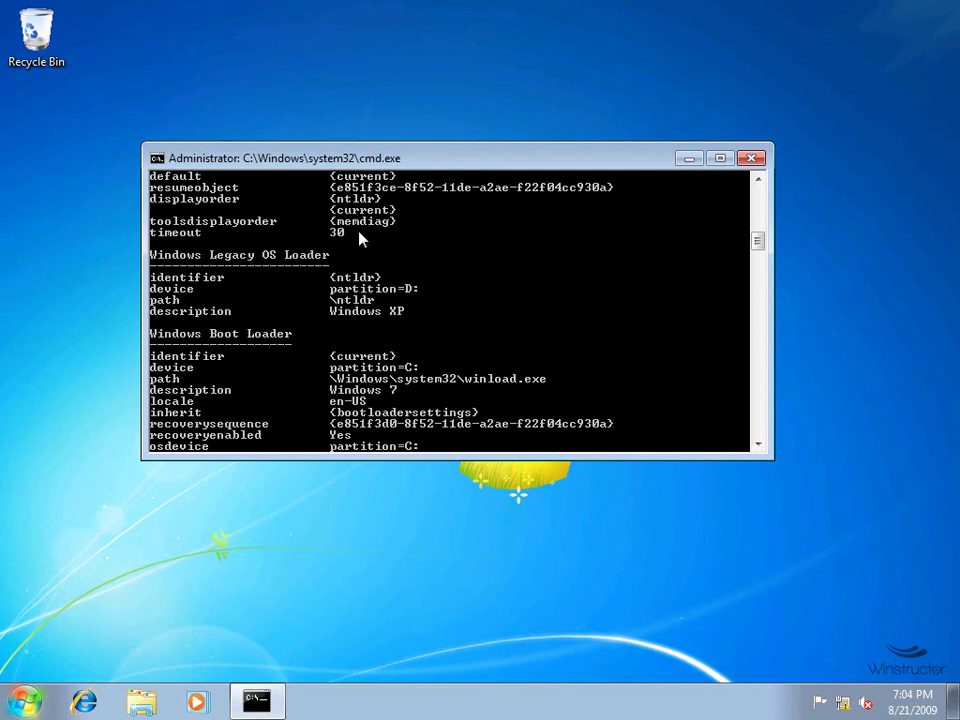
Run bcdedit /timeout 15, then rerun bcdedit to confirm the listing shows timeout 15.
type("bc")
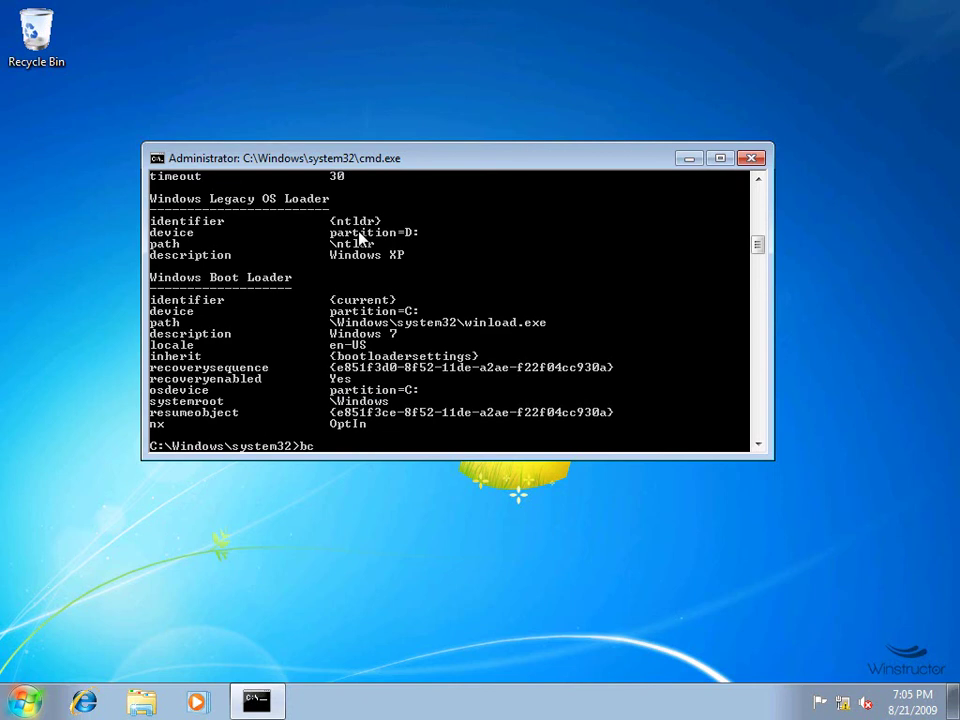
type("dedit /timeout 15")
key("Return")
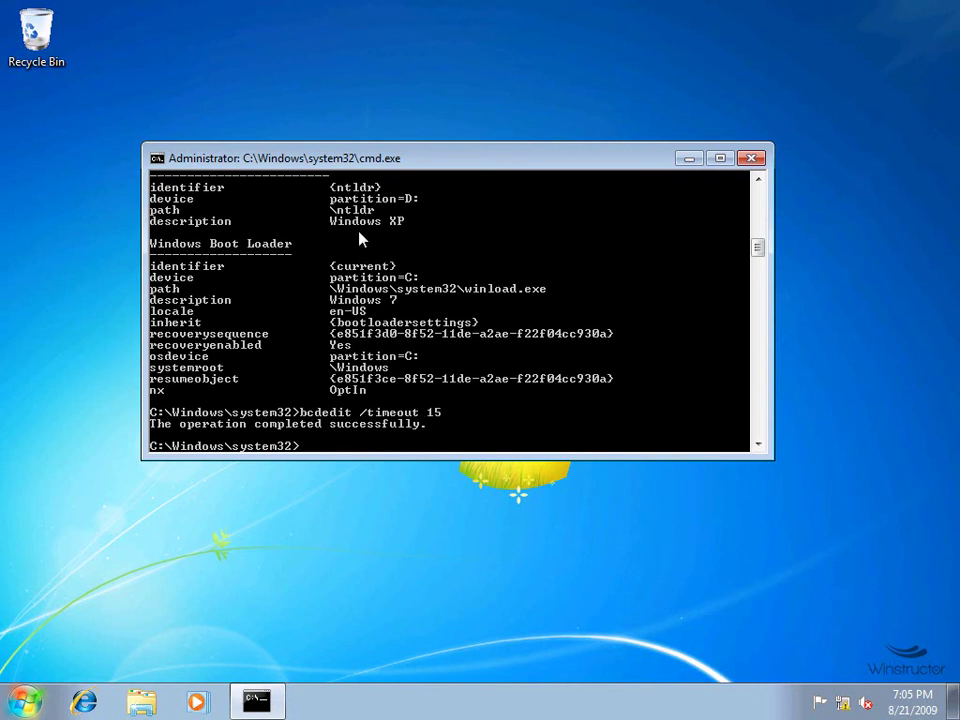
key("Up")
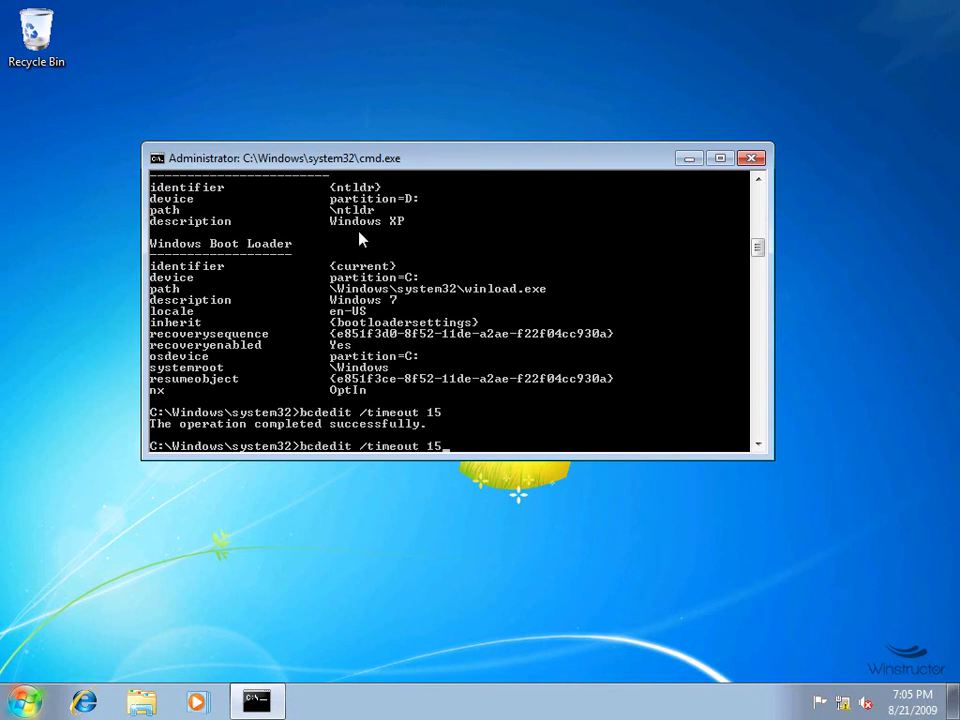
key("BackSpace")
key("BackSpace")
key("BackSpace")
key("BackSpace")
key("BackSpace")
key("BackSpace")
key("BackSpace")
key("BackSpace")
key("BackSpace")
key("BackSpace")
key("BackSpace")
key("BackSpace")
key("Return")
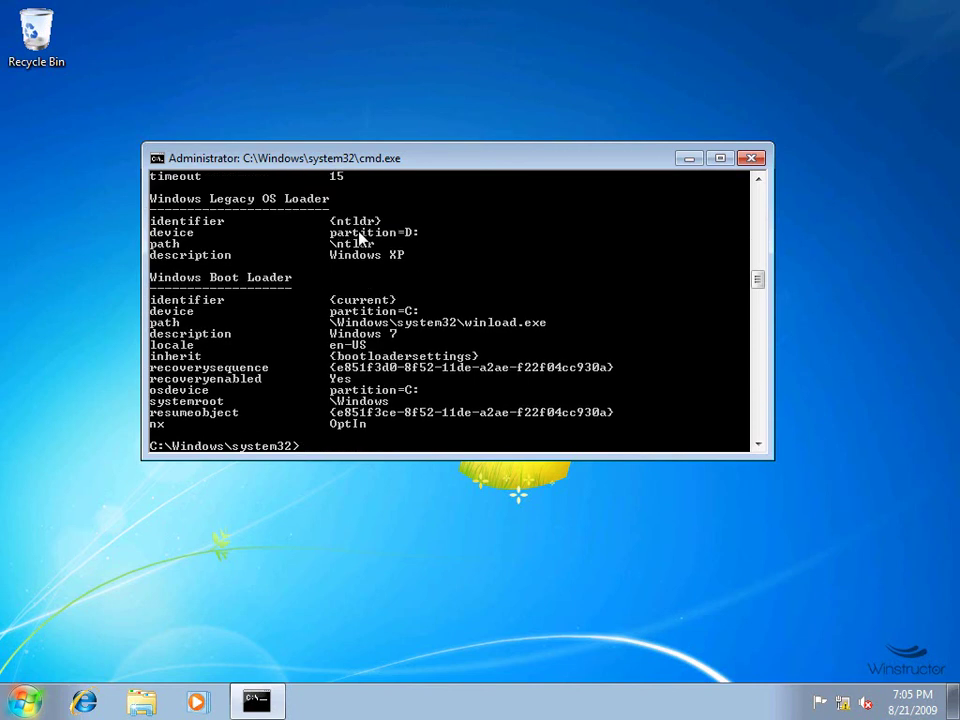
scroll(362, 237, "up", 3)
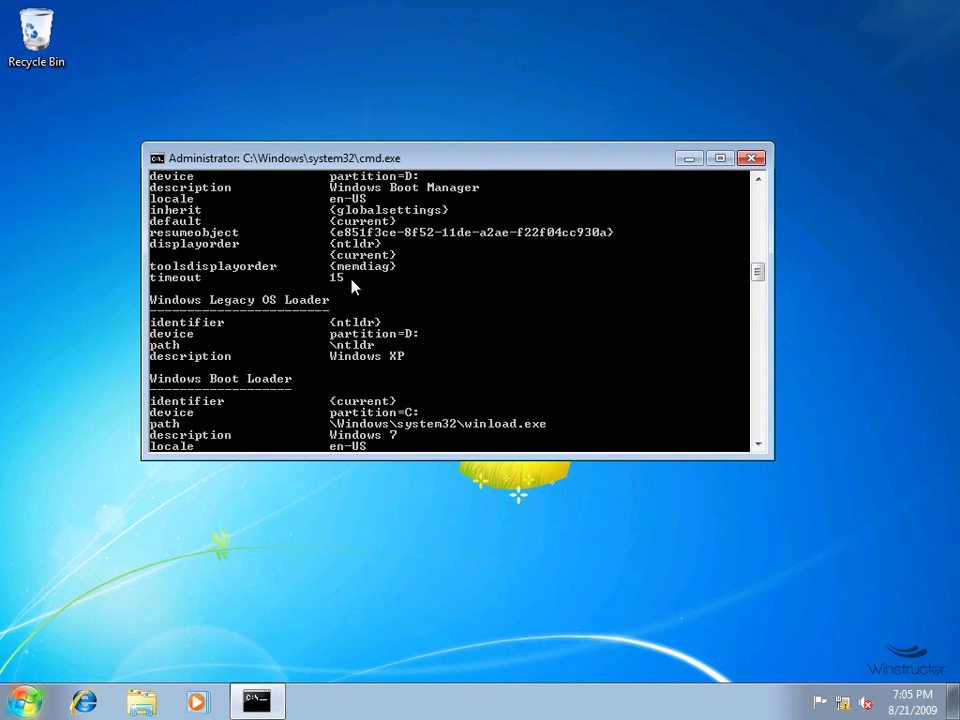
Run bcdedit /default {ntldr}, copying the identifier from the listing, then relist entries to confirm.
type("bcdedit")
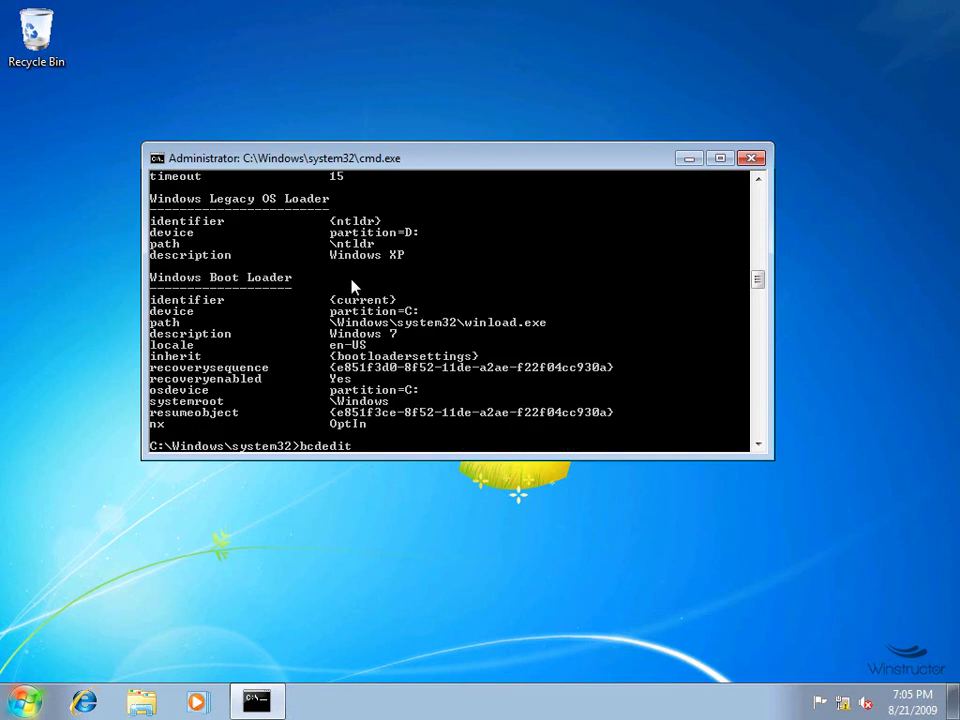
type(" /default")
right_click(336, 227)
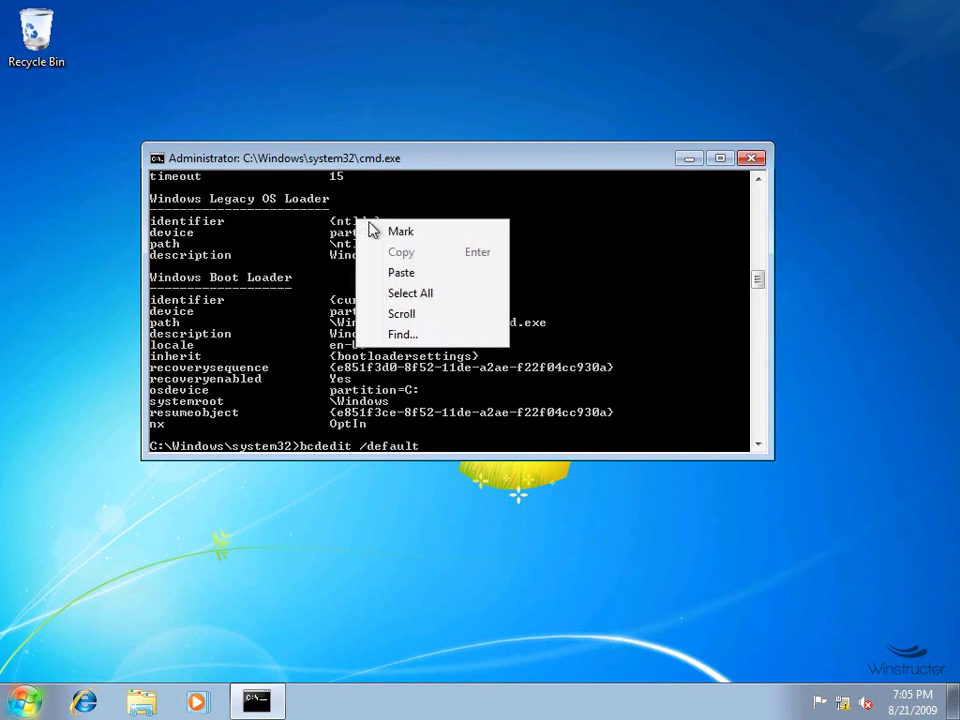
key("k")
left_click_drag(332, 224, 381, 224)
key("ctrl+c")
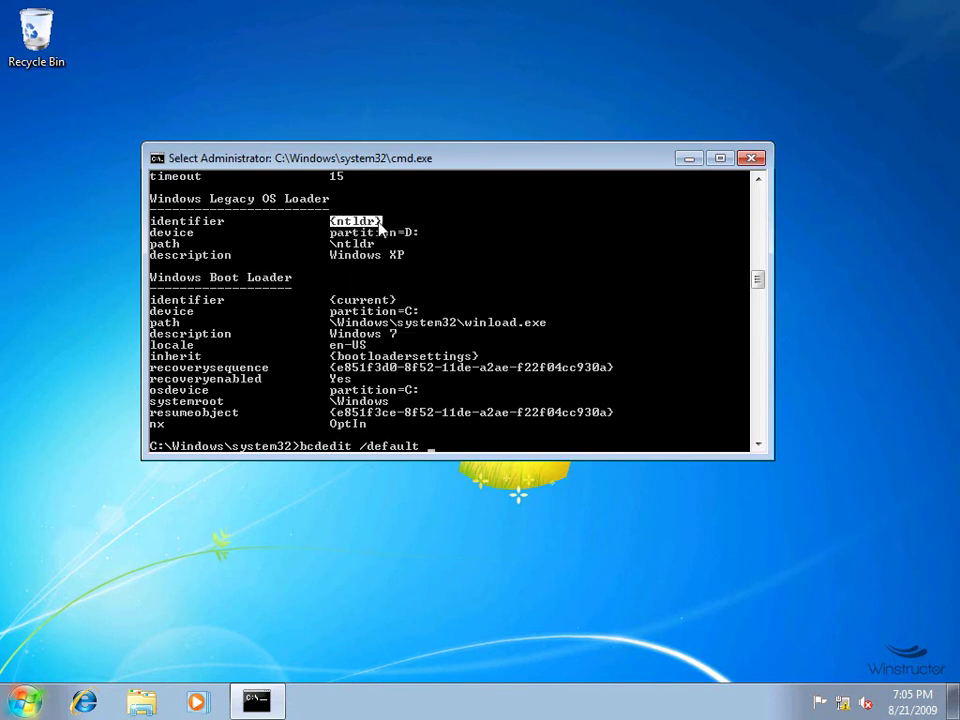
key("Return")
right_click(465, 414)
left_click(506, 460)
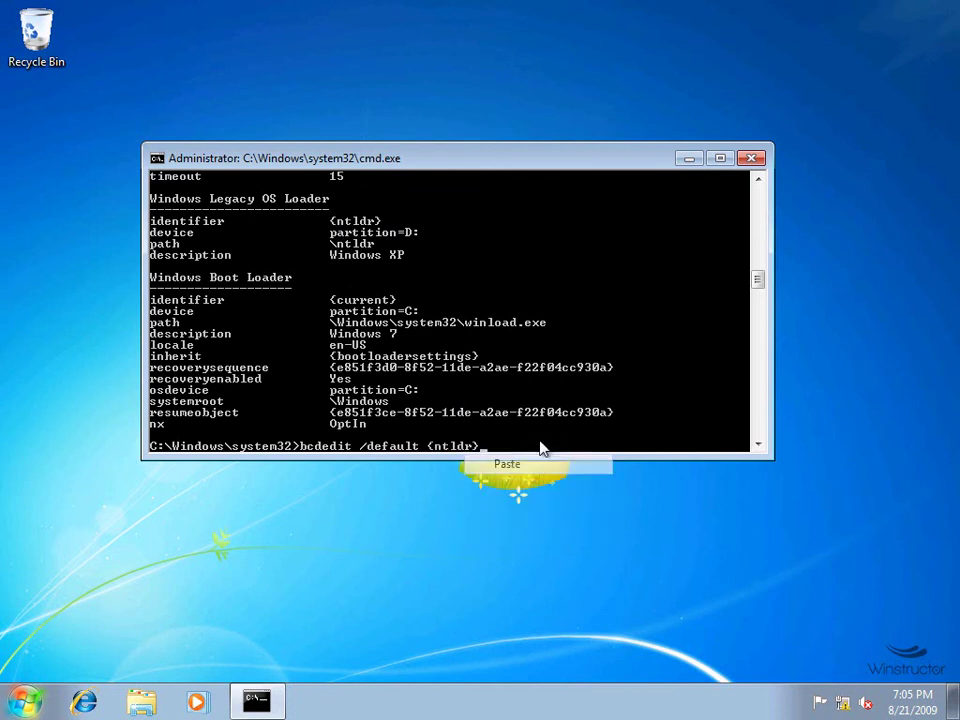
key("Return")
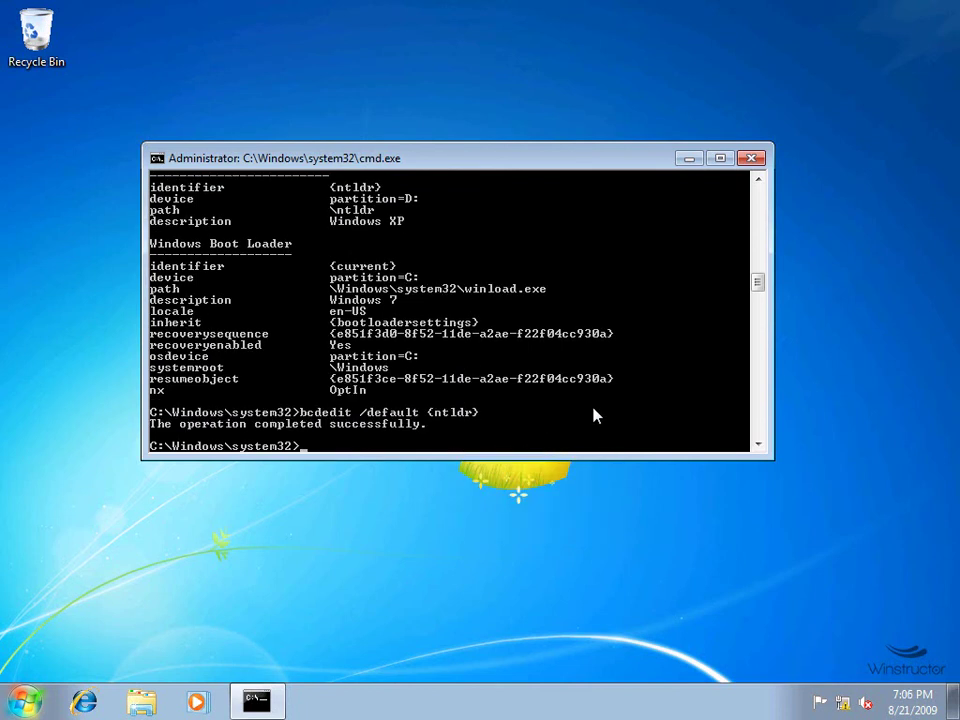
type("bcdedit")
key("Return")
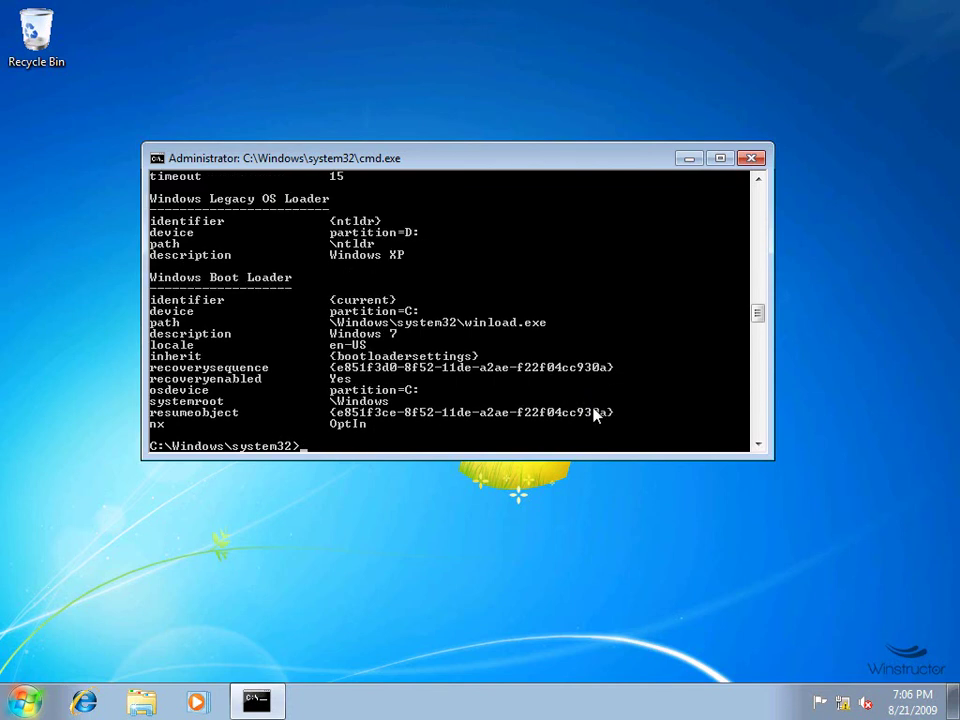
scroll(597, 412, "up", 3)
scroll(597, 410, "up", 1)
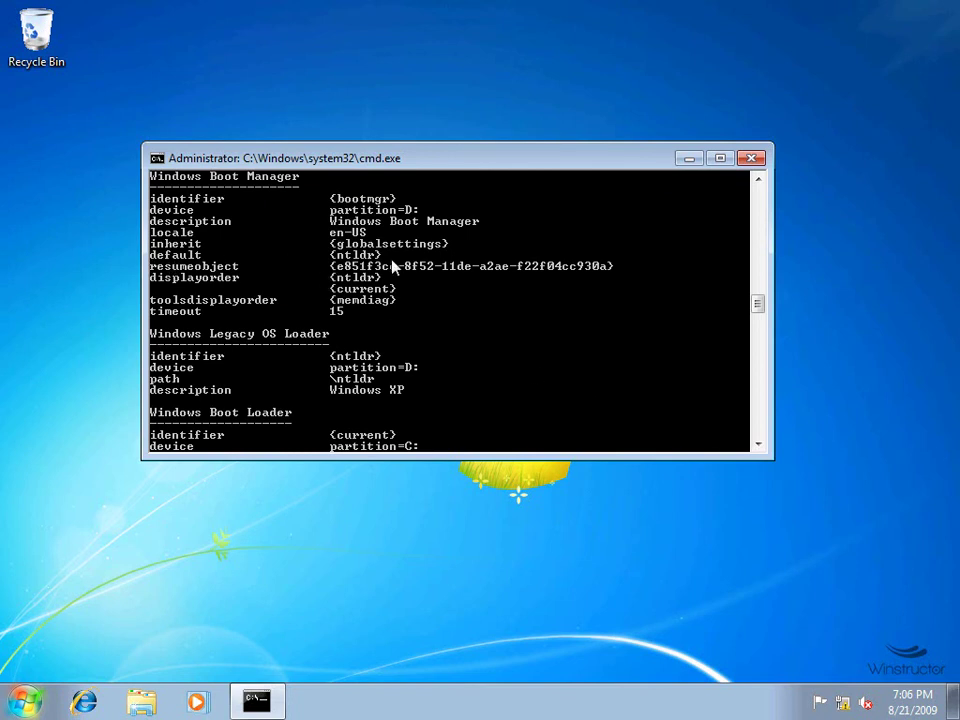
scroll(393, 265, "down", 3)
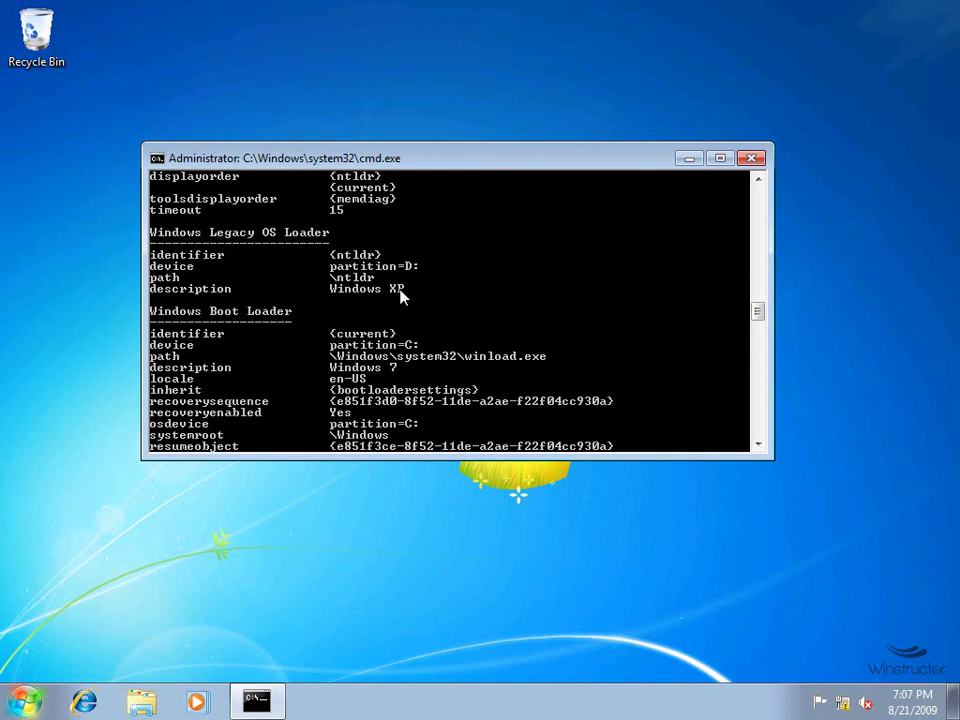
Restart Windows 7 from the Start menu's Shut down options to see the new boot menu.
left_click(30, 700)
mouse_move(327, 656)
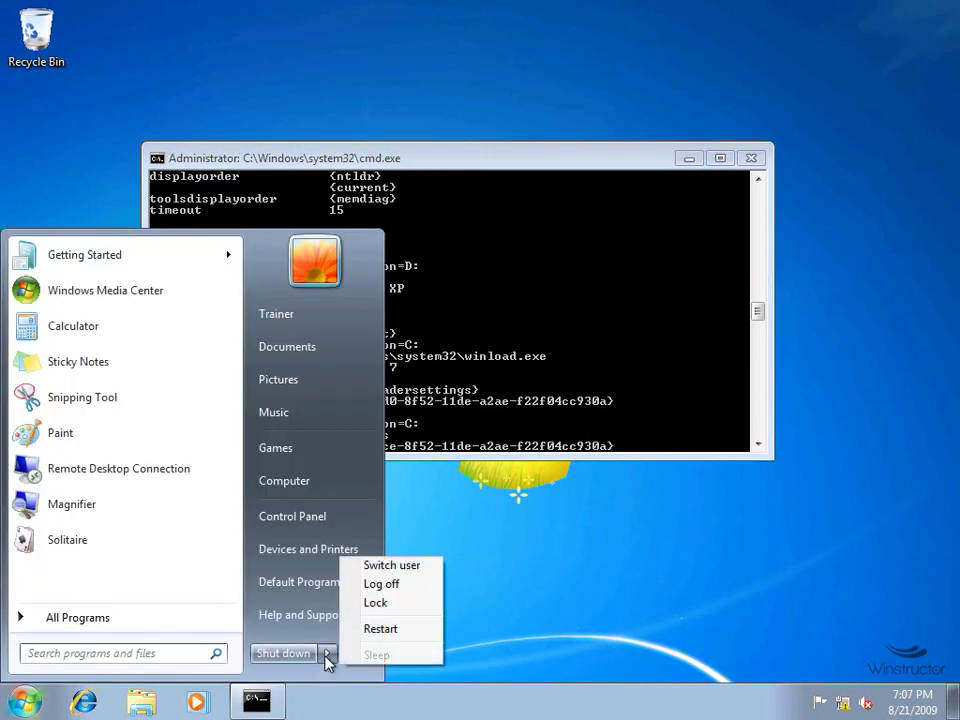
left_click(386, 633)
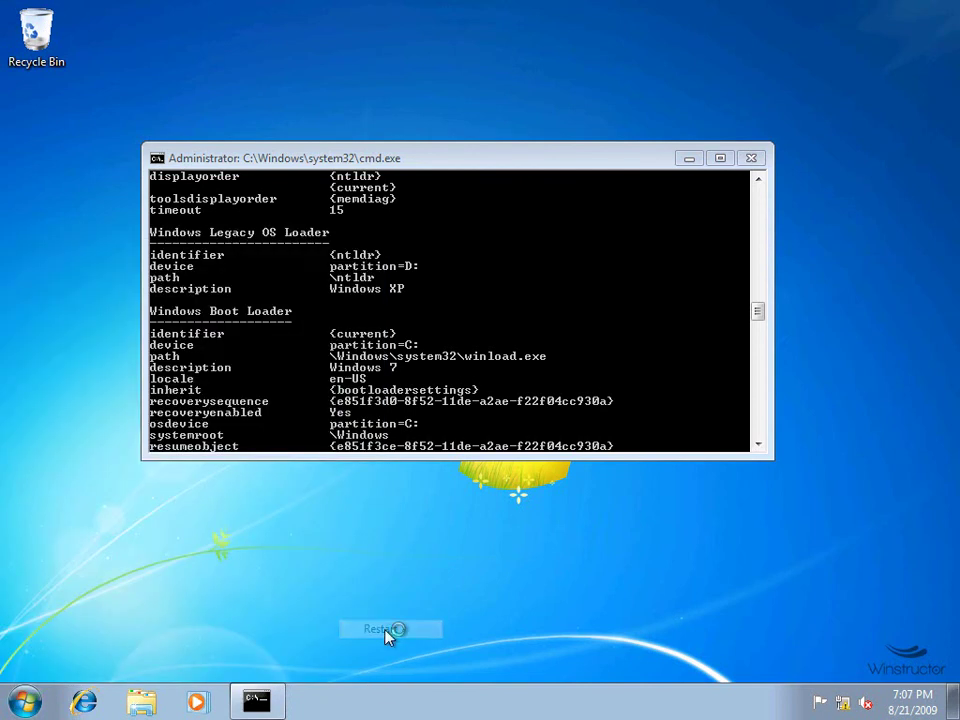